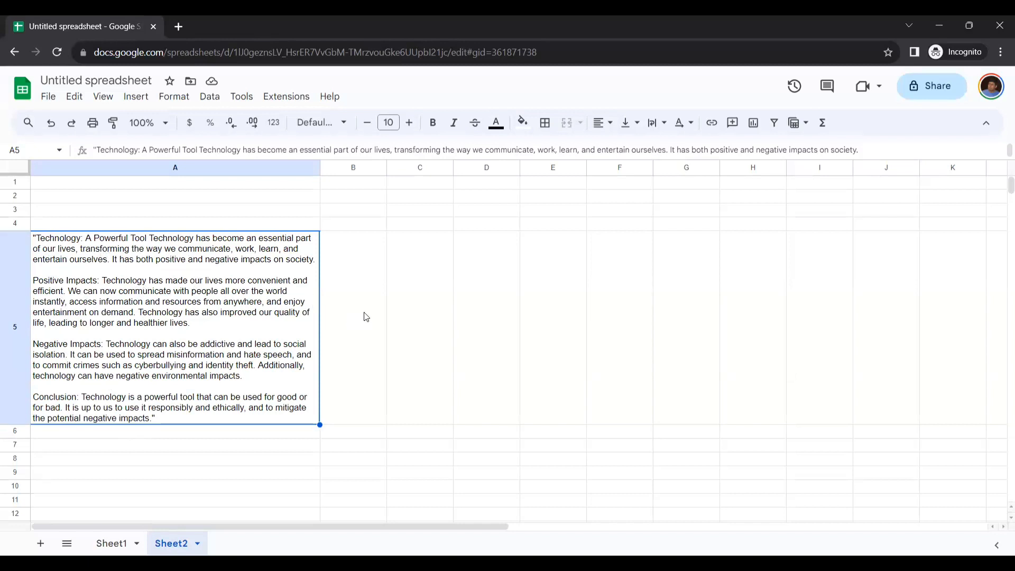
Copy the introductory paragraph of the text in cell A5 into cell B5, and clear B5 again
triple_click(295, 261)
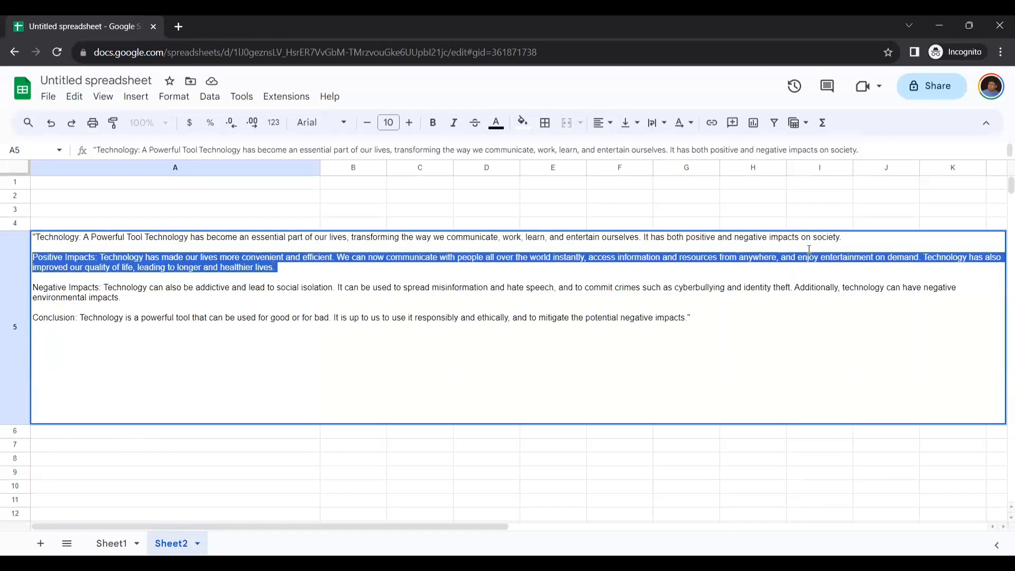
drag(843, 238, 29, 232)
key(ctrl+c)
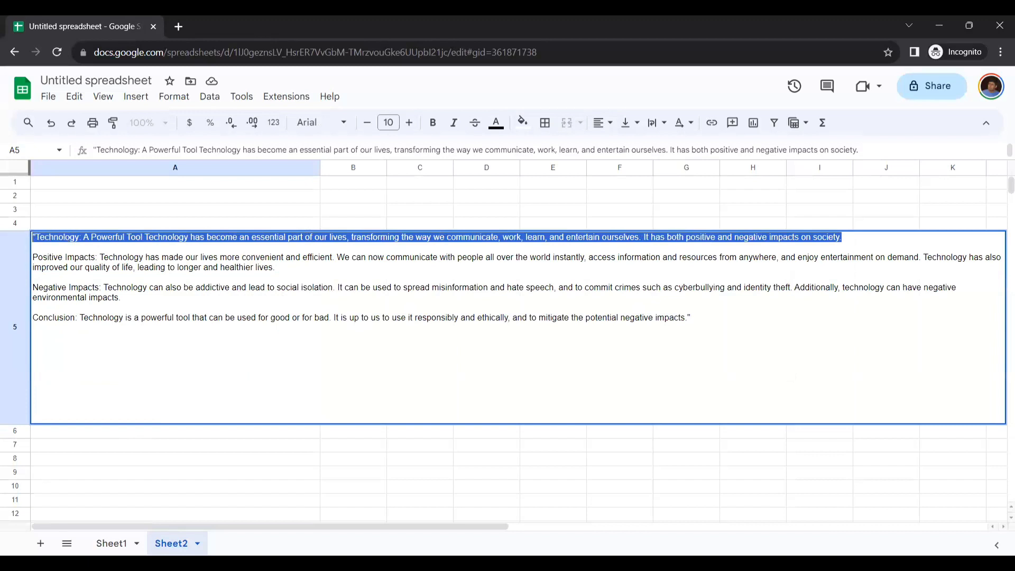
click(195, 447)
click(343, 267)
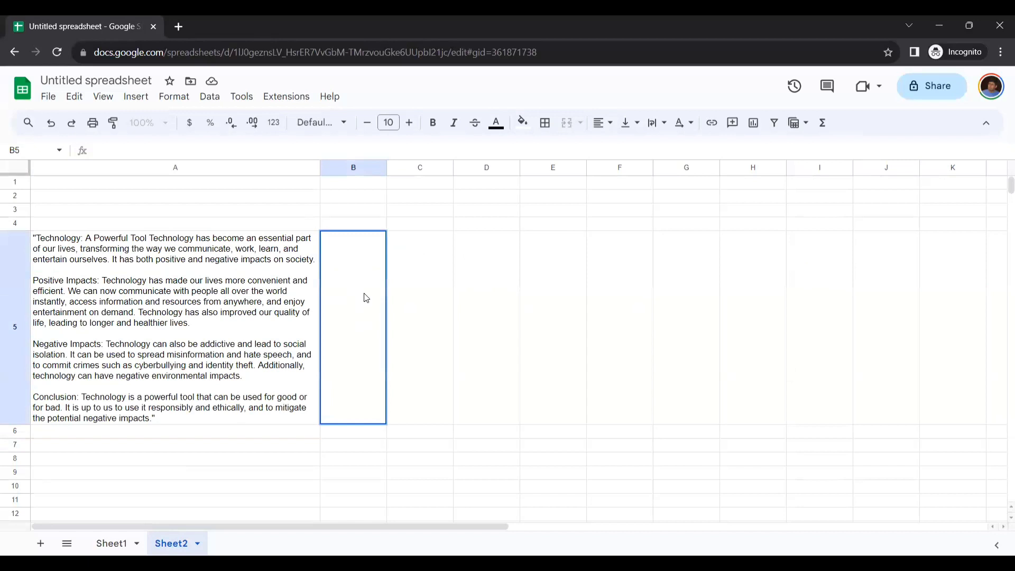
key(ctrl+v)
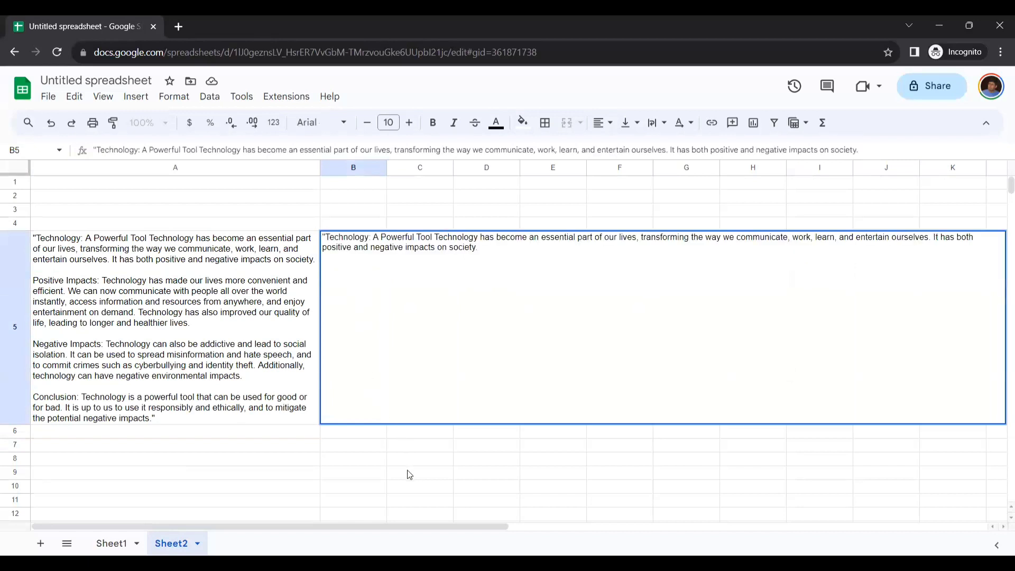
click(410, 473)
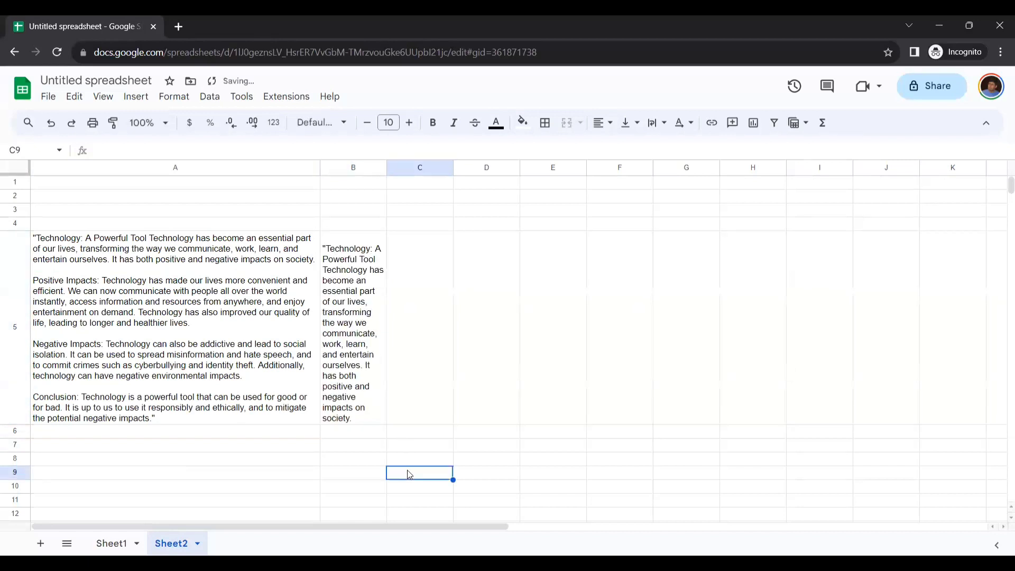
click(364, 358)
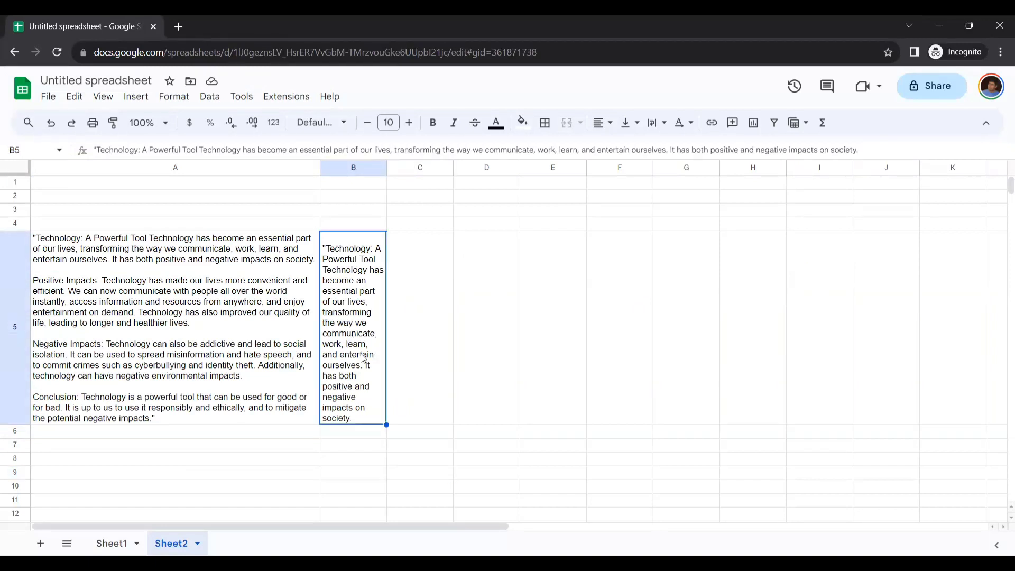
key(Delete)
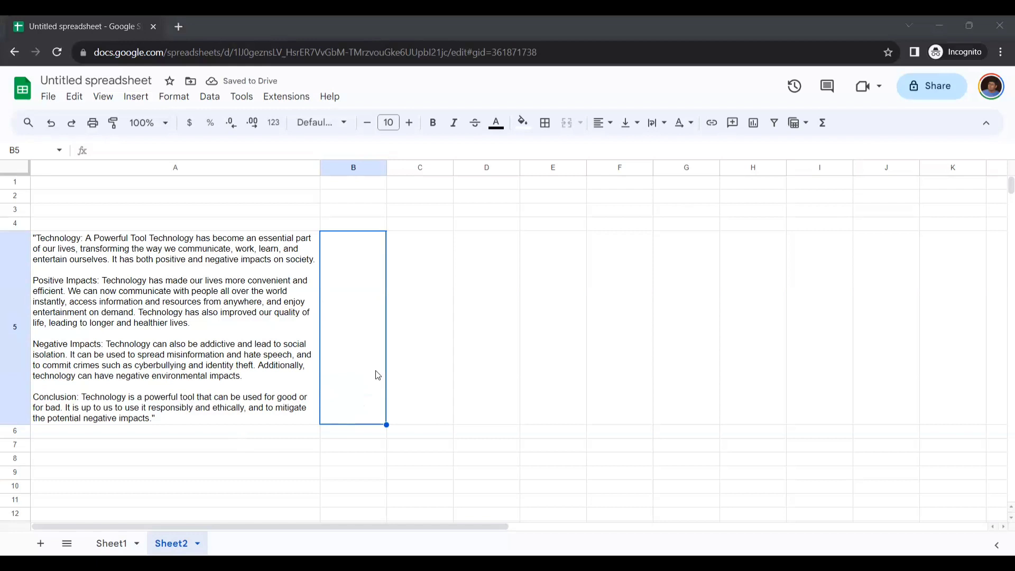
Enter the formula =GPT_SPLIT(A5,"by paragraphs") in cell B5 to split the essay vertically
double_click(366, 339)
text(=GPT)
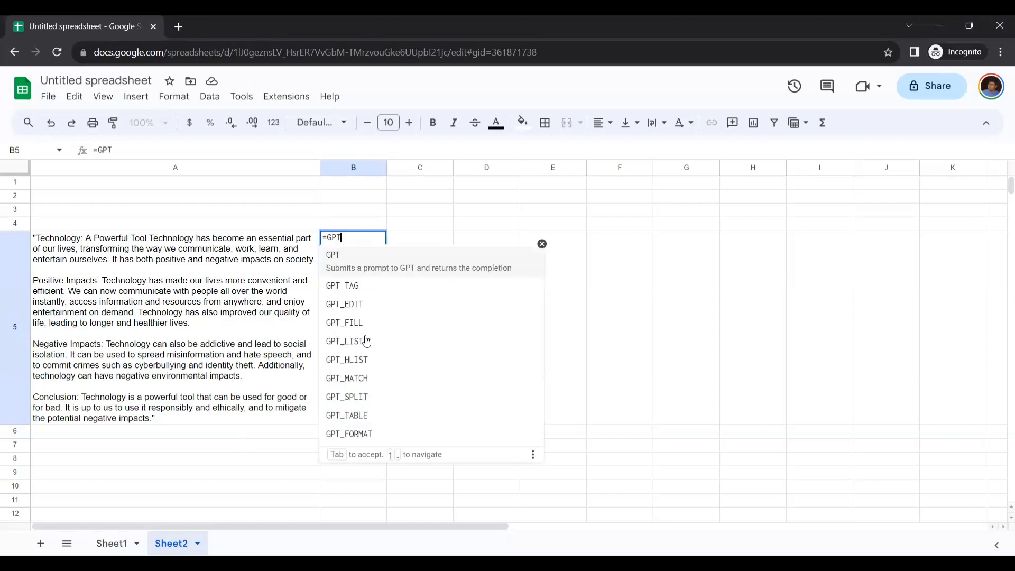
click(367, 398)
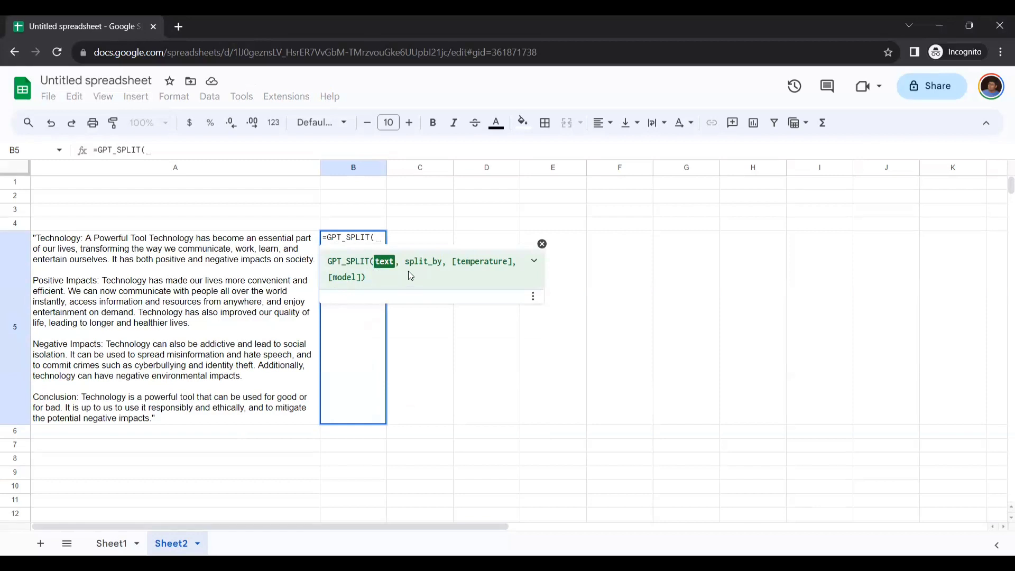
click(260, 271)
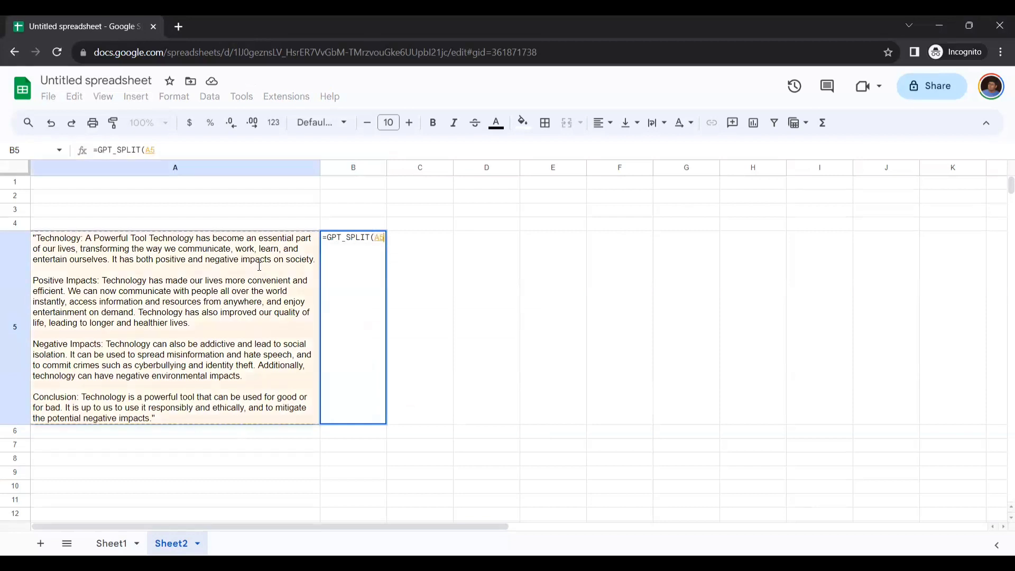
text(,)
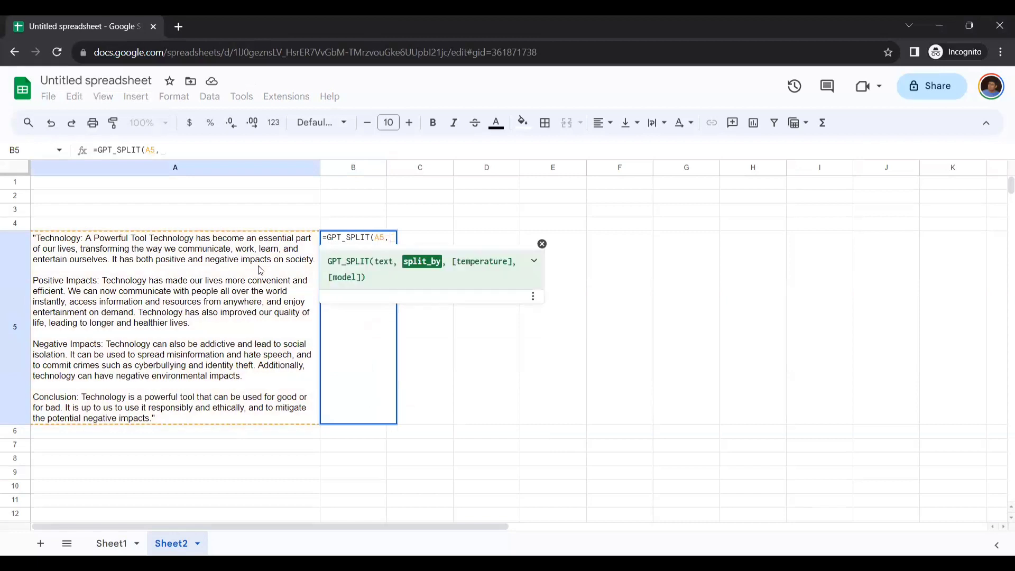
text(")
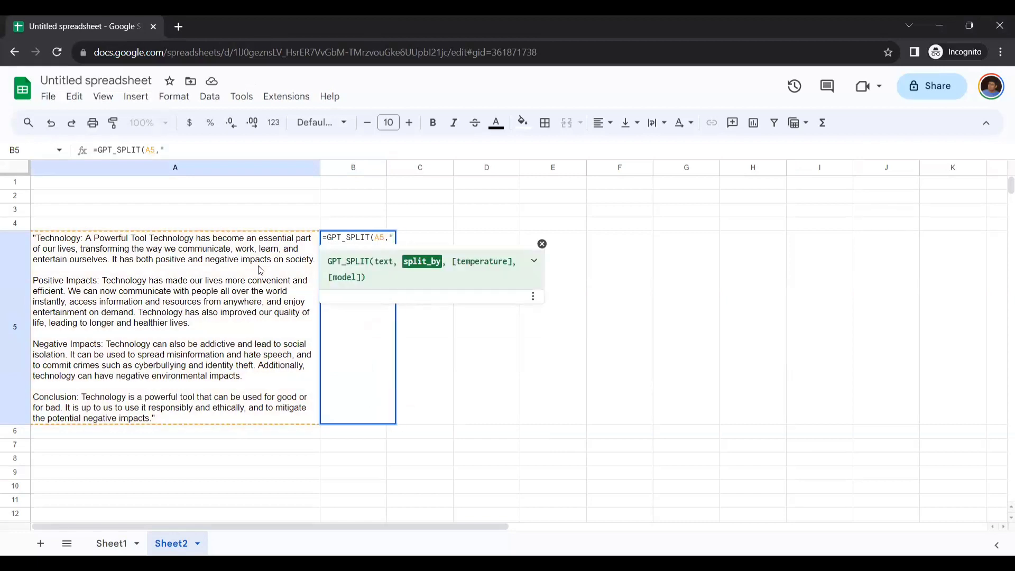
text(by paragr)
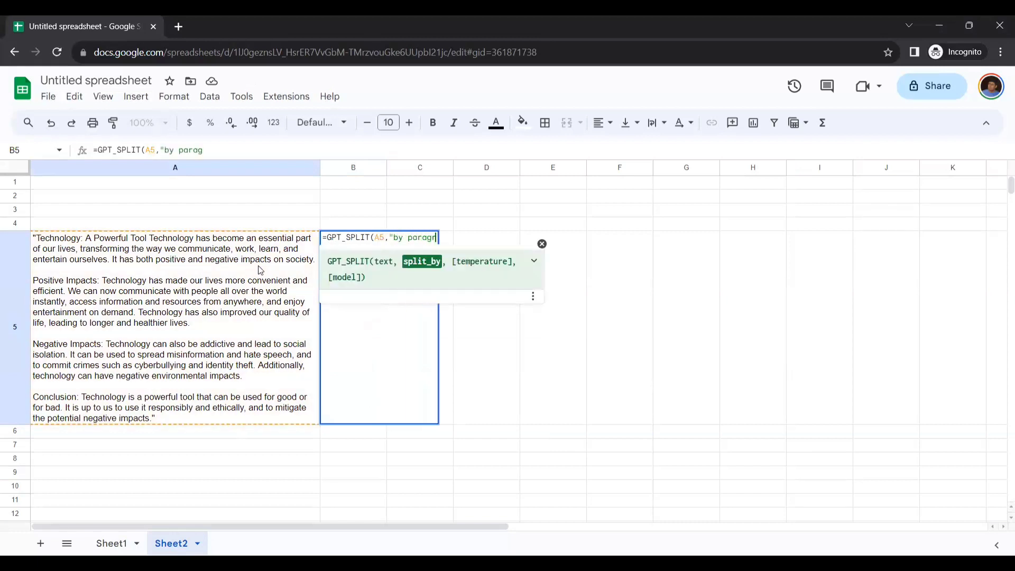
text(aphs)
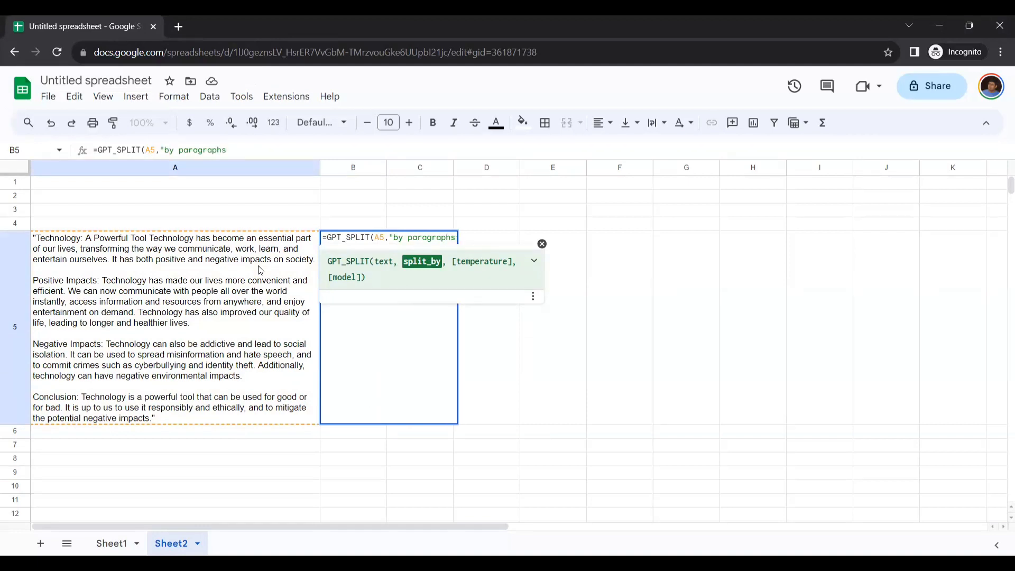
text(")
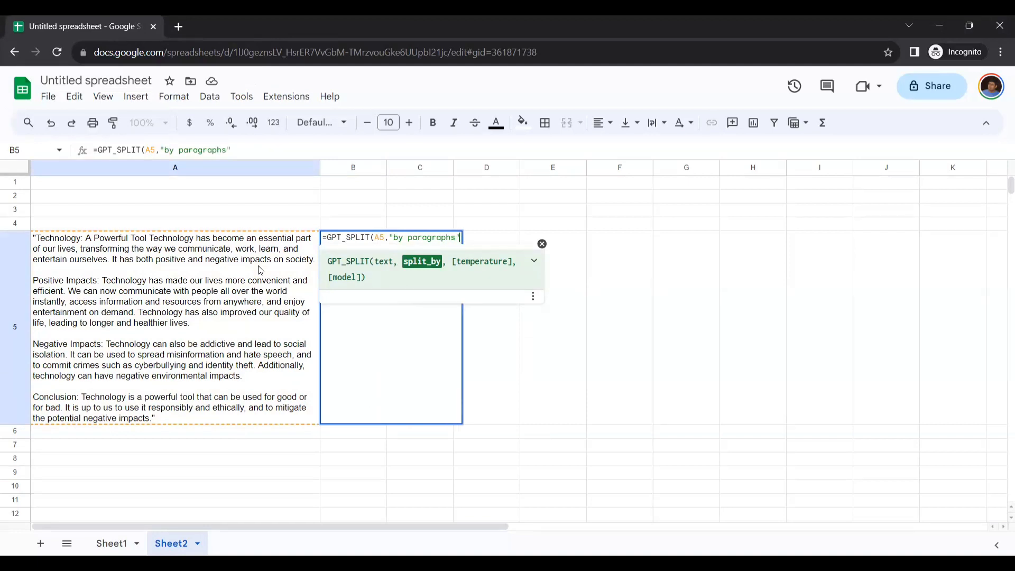
text())
key(Return)
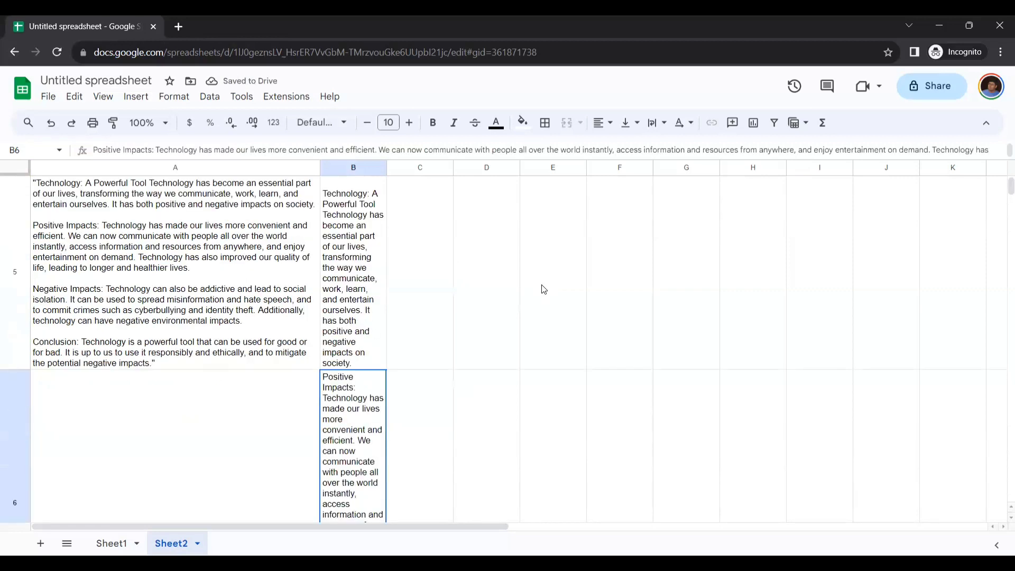
Compare the split paragraphs running down column B from B5 with the original text in cell A5
scroll(544, 290, up, 2)
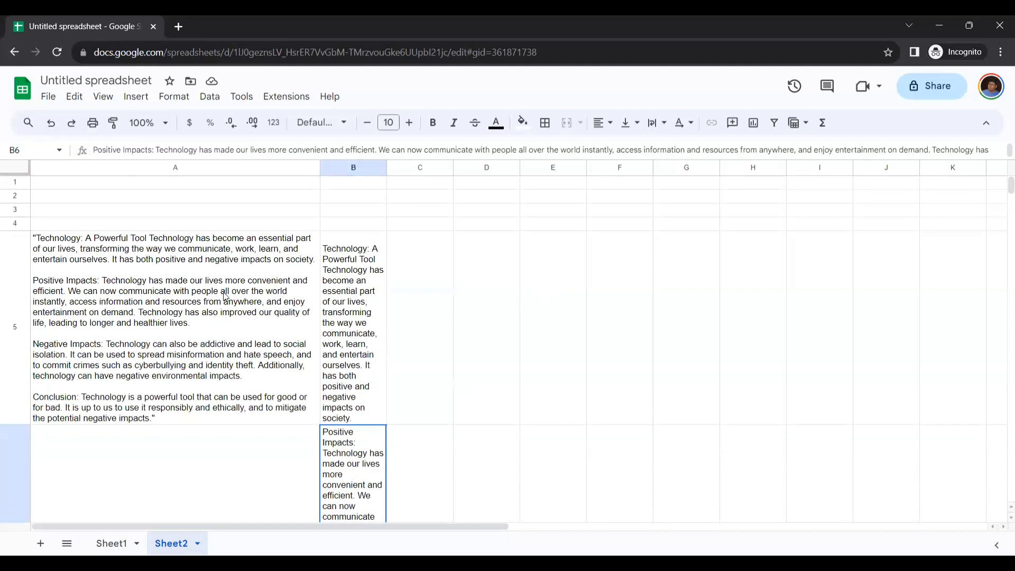
click(74, 247)
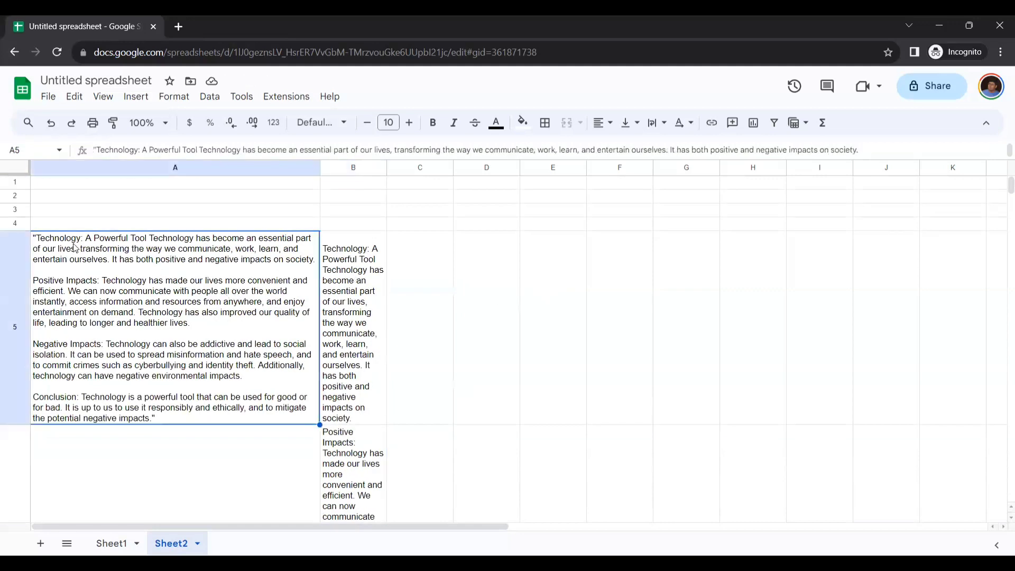
click(353, 289)
click(139, 300)
scroll(360, 396, down, 1)
scroll(360, 394, down, 1)
click(364, 373)
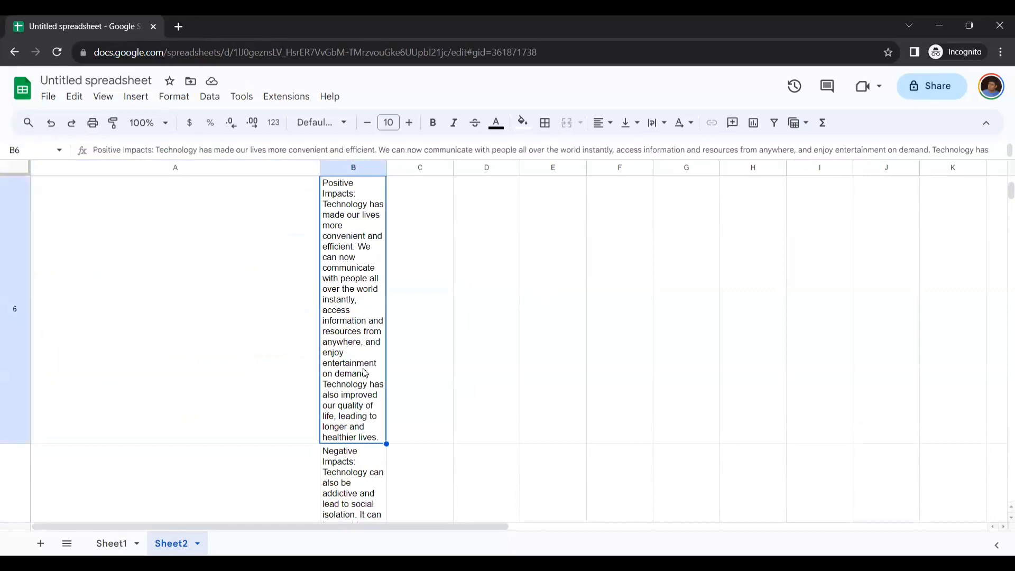
scroll(370, 372, up, 2)
click(372, 323)
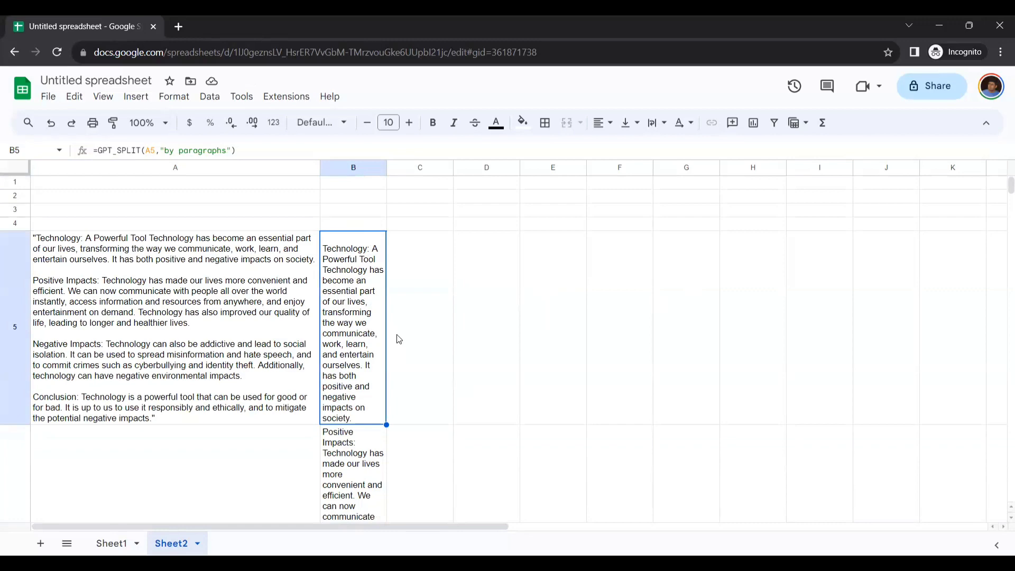
scroll(398, 344, down, 5)
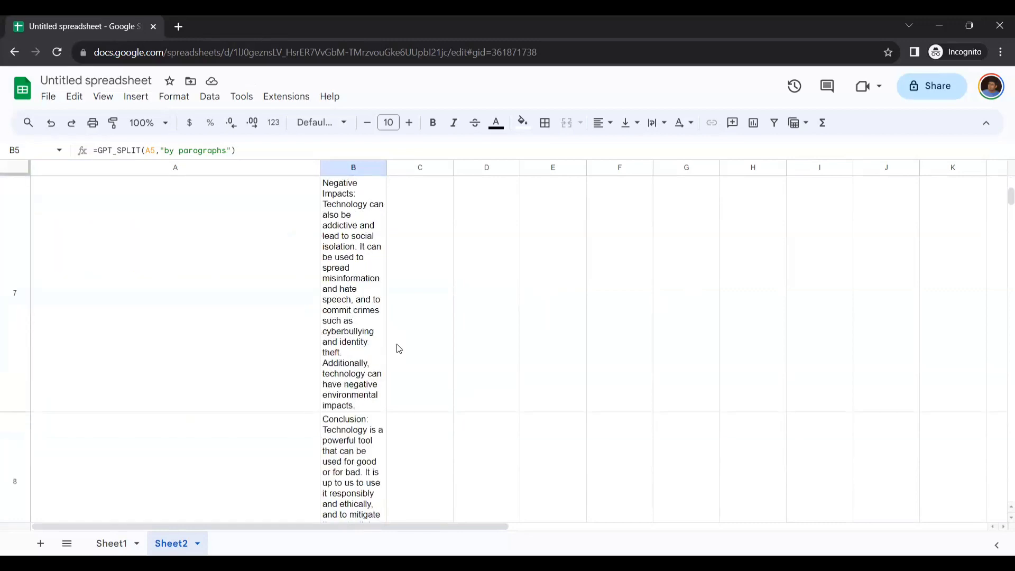
scroll(398, 349, down, 2)
scroll(398, 349, up, 2)
scroll(399, 349, up, 5)
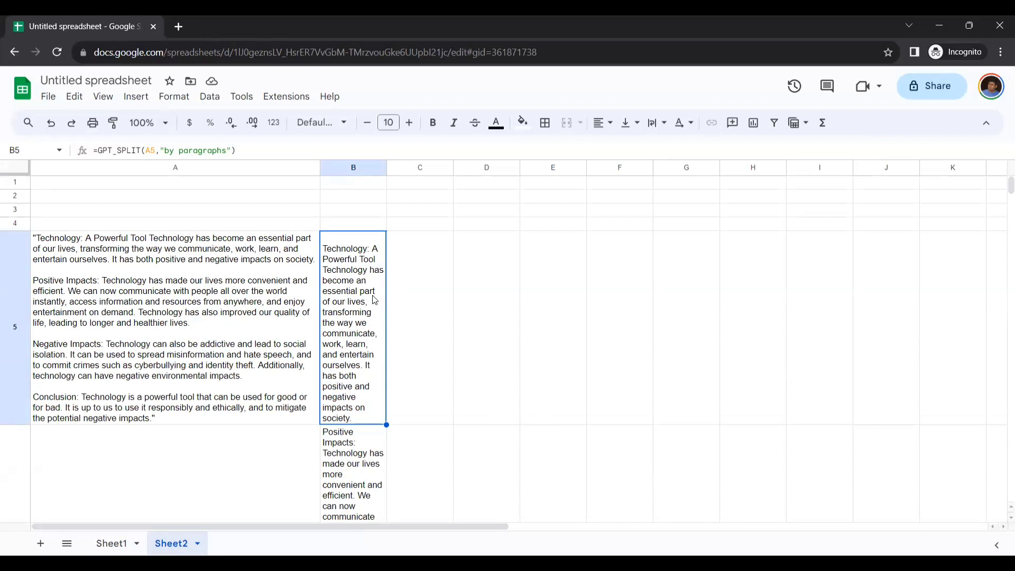
Change the function in cell B5 to GPT_HSPLIT, keeping the arguments A5 and "by paragraphs"
double_click(374, 300)
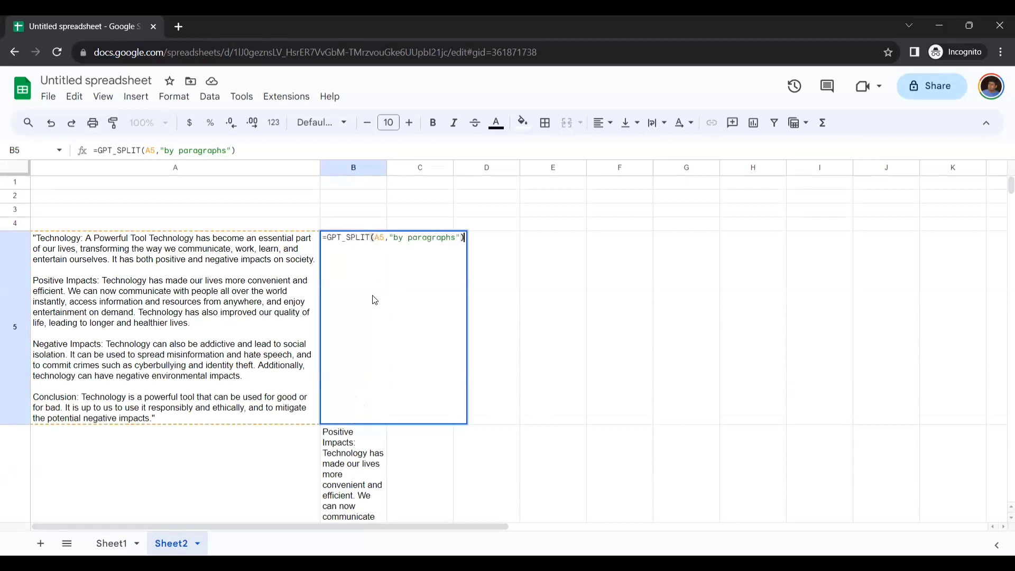
click(349, 237)
key(Left)
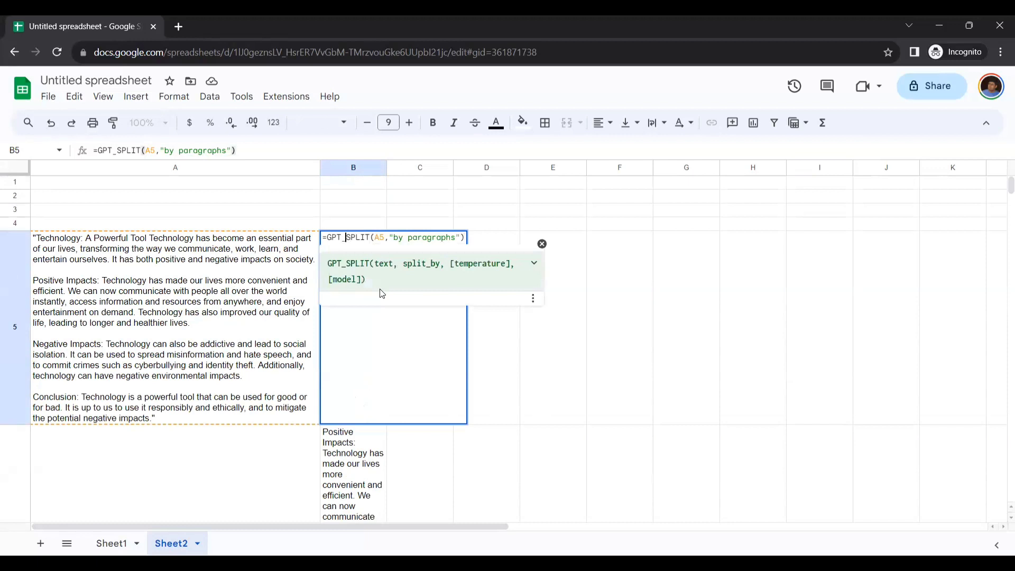
text(H)
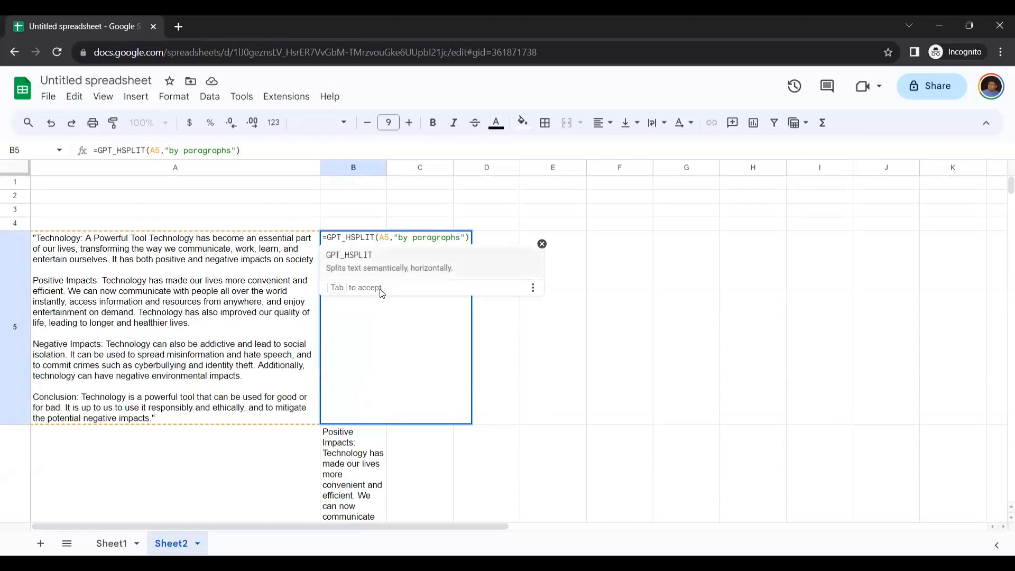
key(Tab)
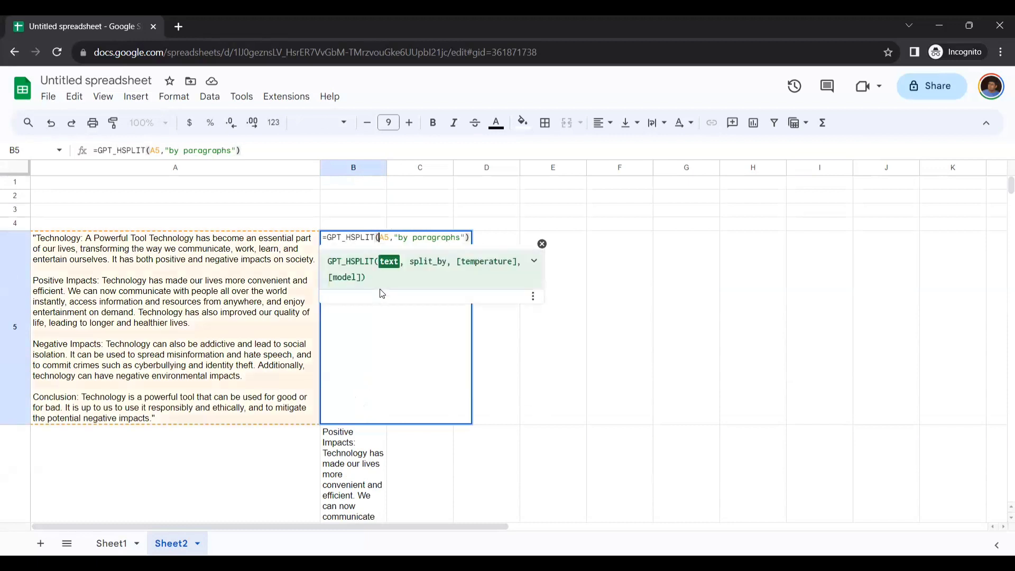
click(513, 326)
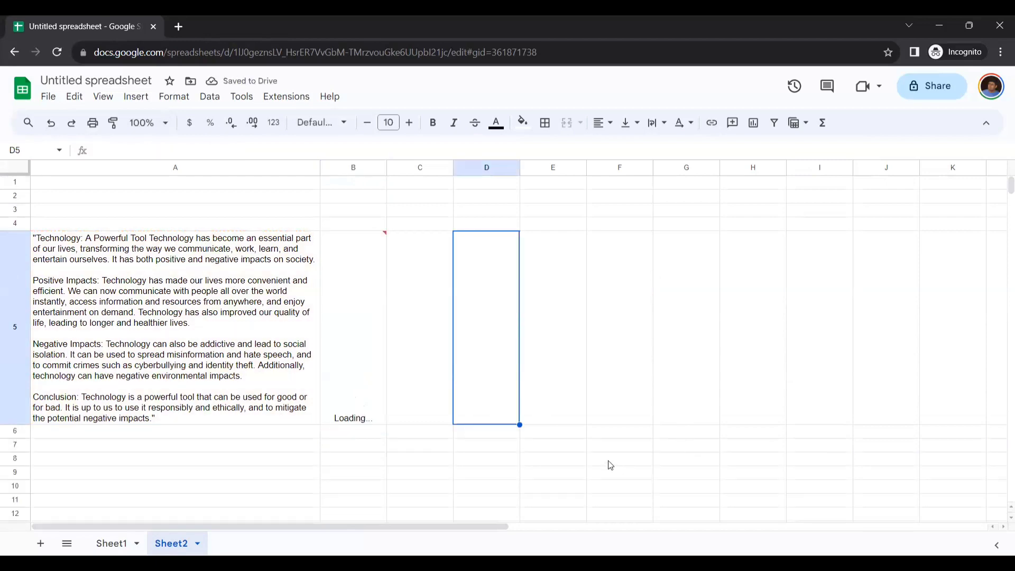
Examine the horizontally split paragraphs in cells B5 to E5 against the source text in A5
scroll(728, 408, down, 1)
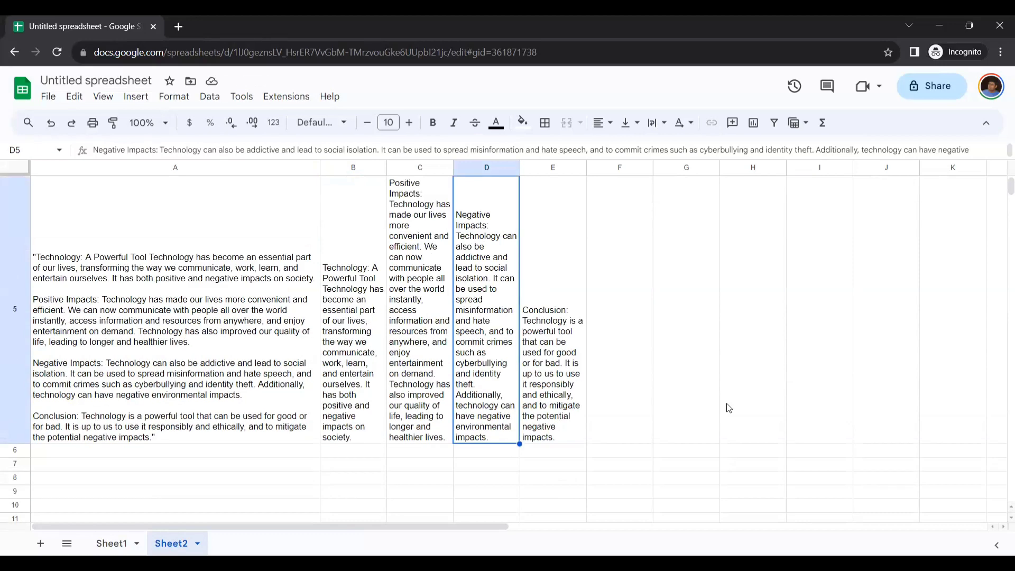
scroll(728, 408, up, 1)
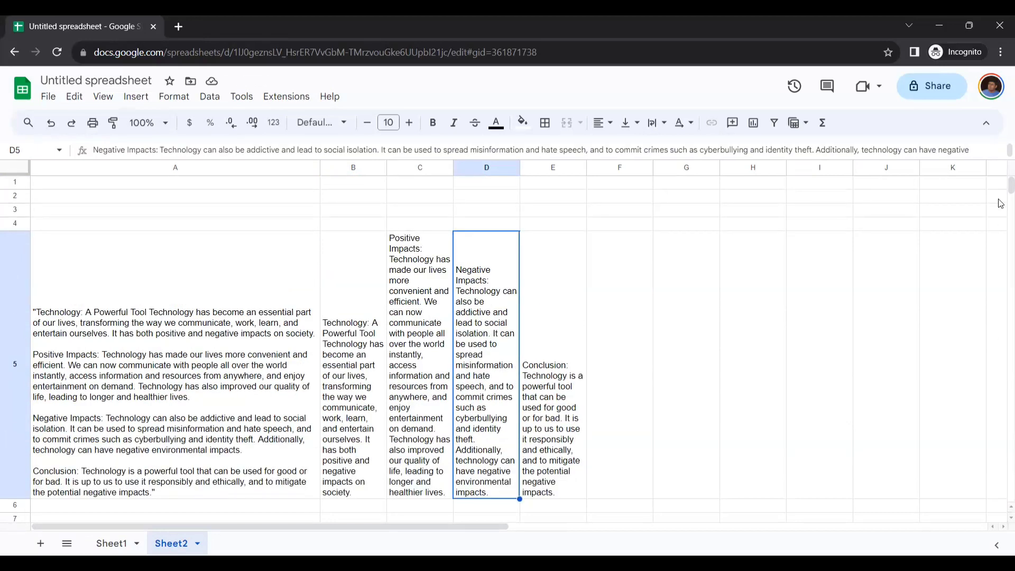
scroll(1001, 190, down, 1)
scroll(1001, 191, up, 1)
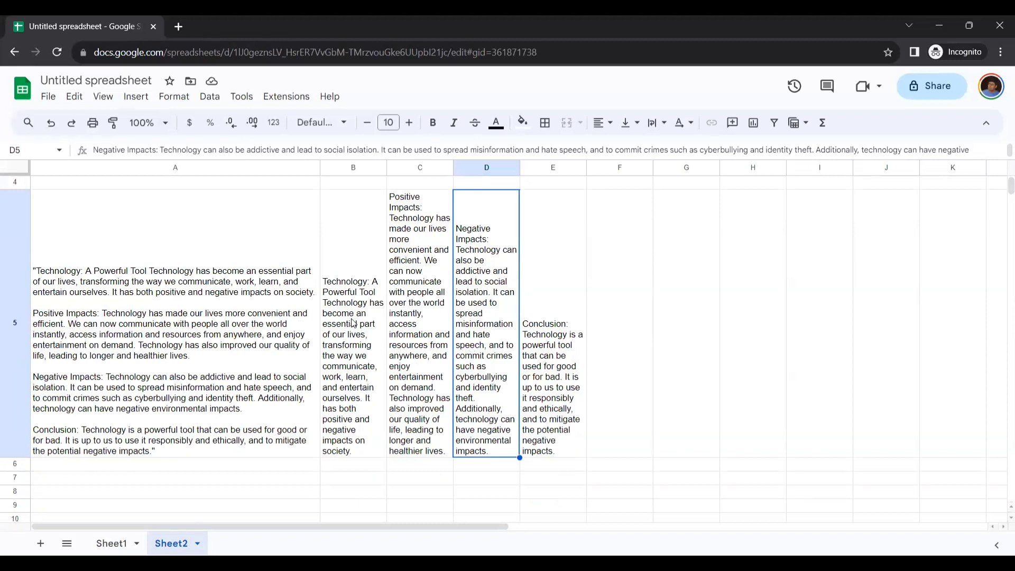
click(152, 302)
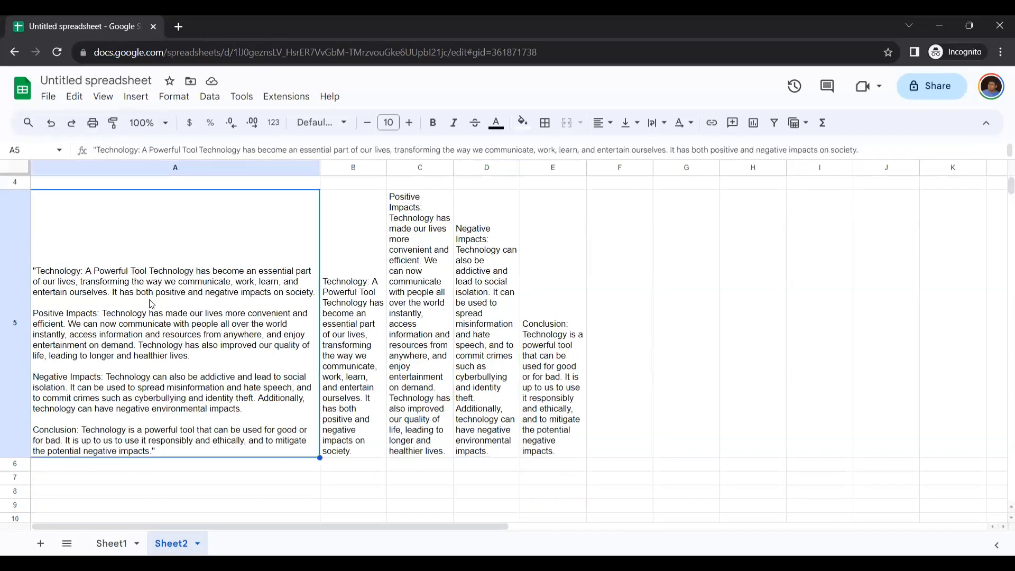
click(367, 283)
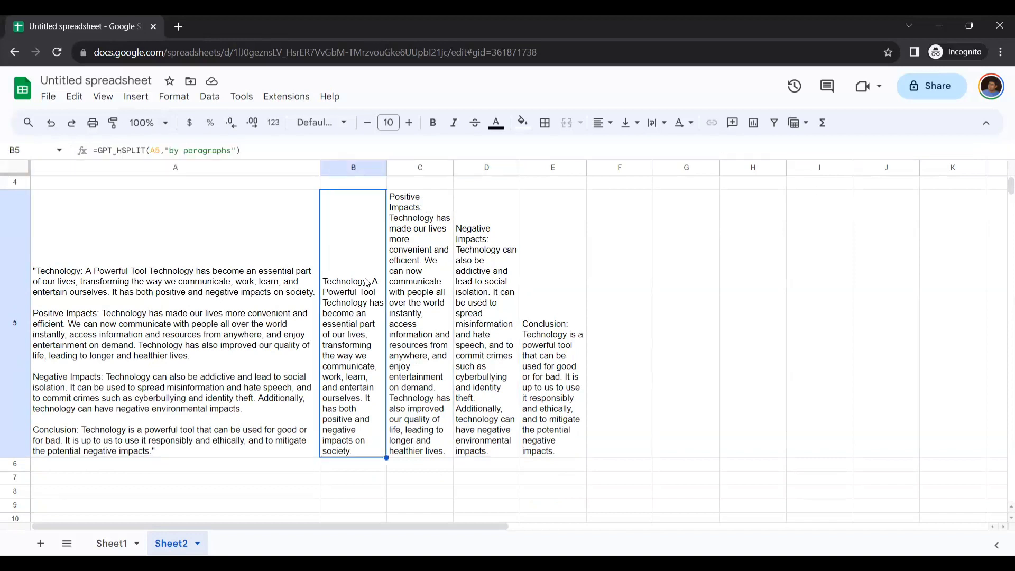
click(133, 316)
click(422, 304)
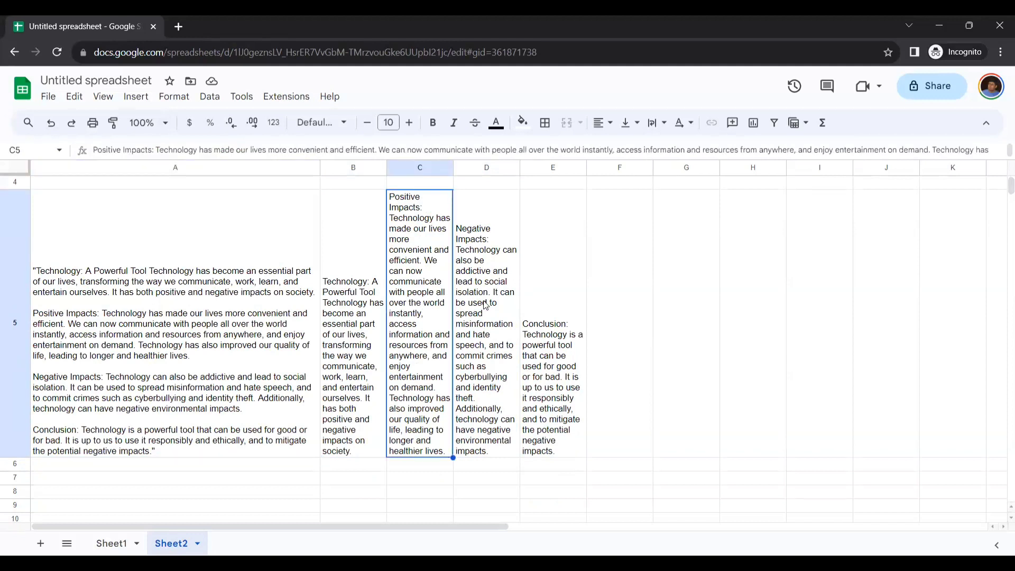
click(501, 305)
click(559, 312)
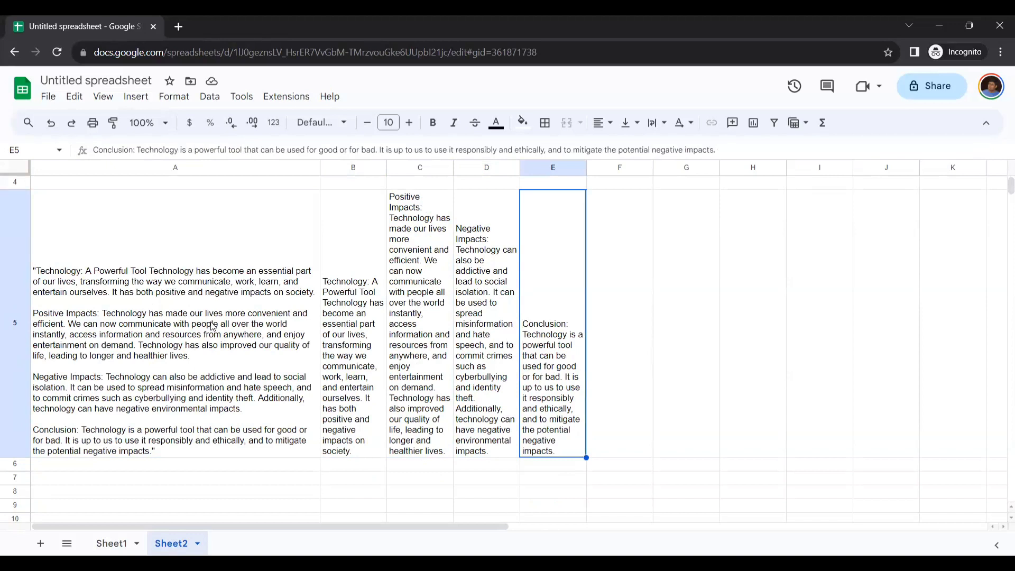
key(alt+Tab)
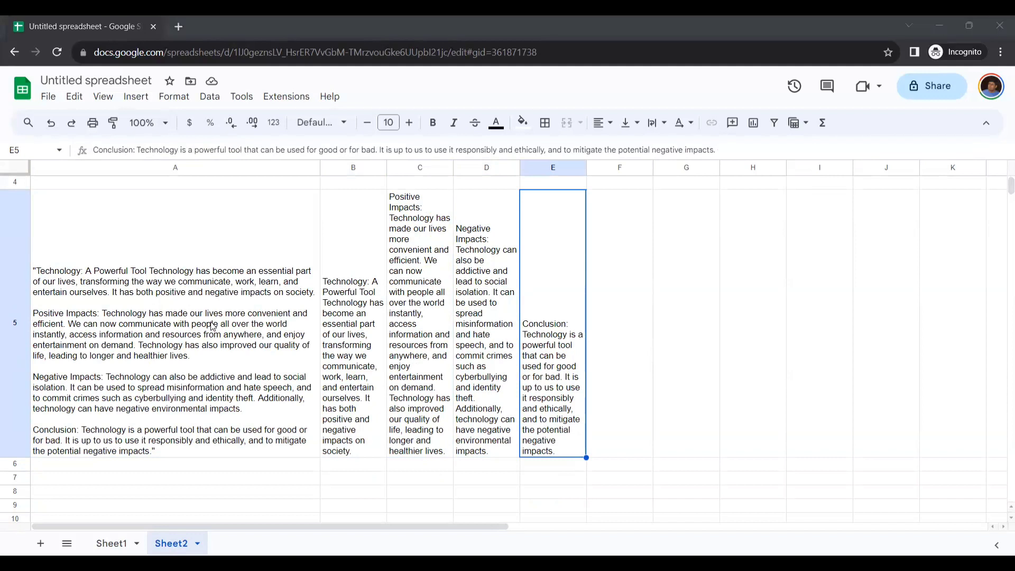
Enter a sample record in cell A8: a male first name followed by 34 Male 456, separated by spaces
key(alt+Tab)
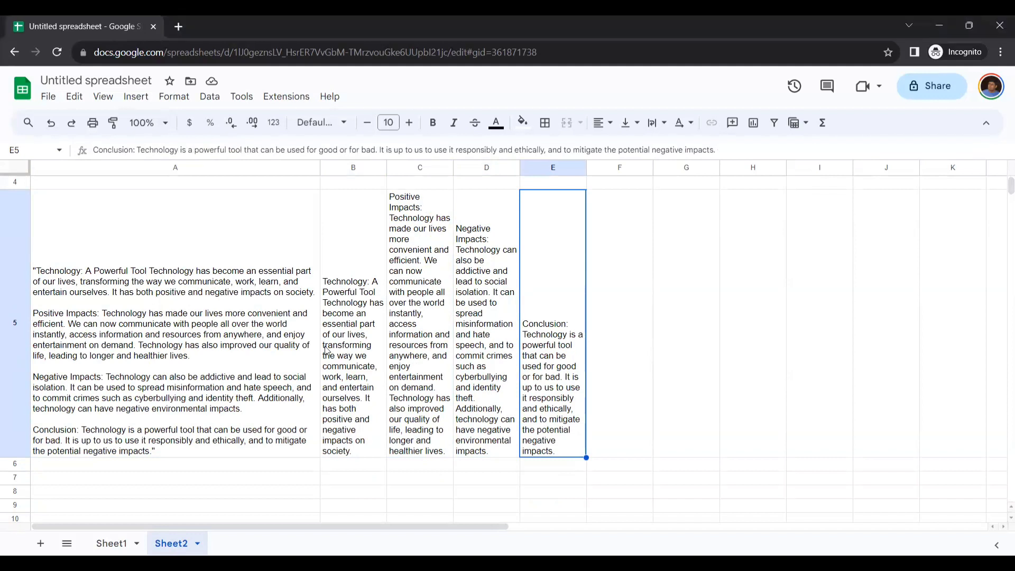
scroll(325, 345, down, 1)
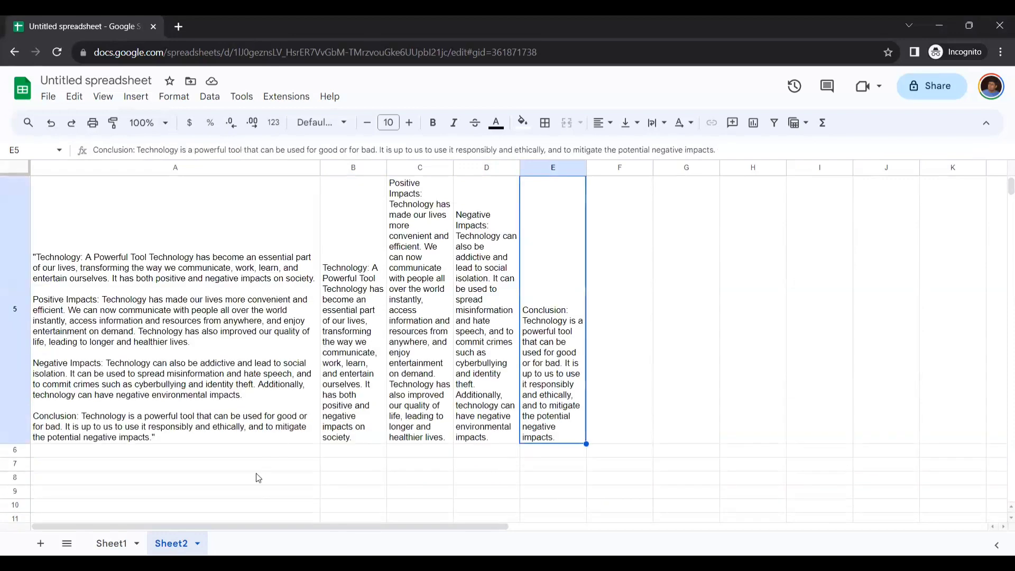
click(259, 477)
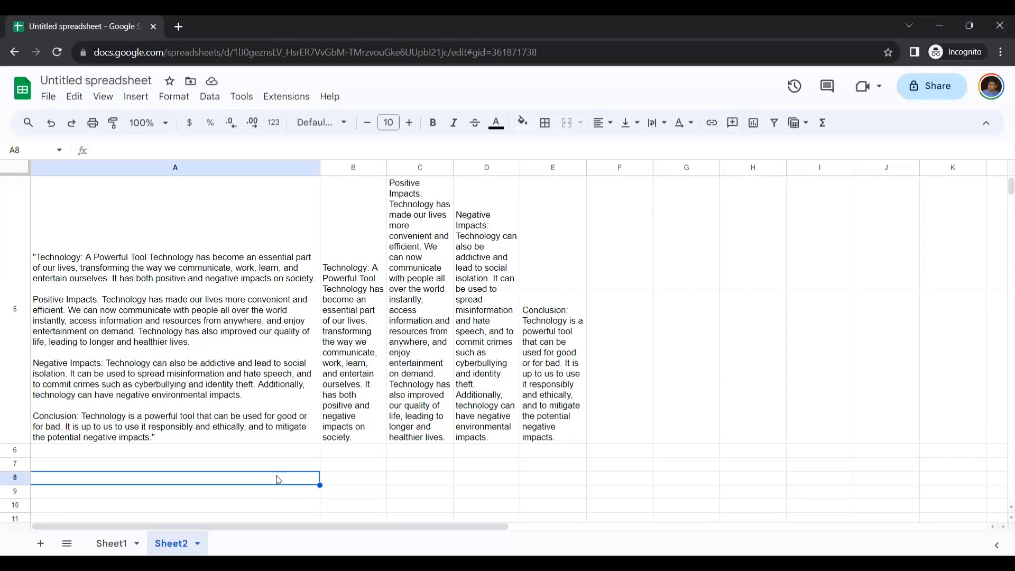
text(Rakesh)
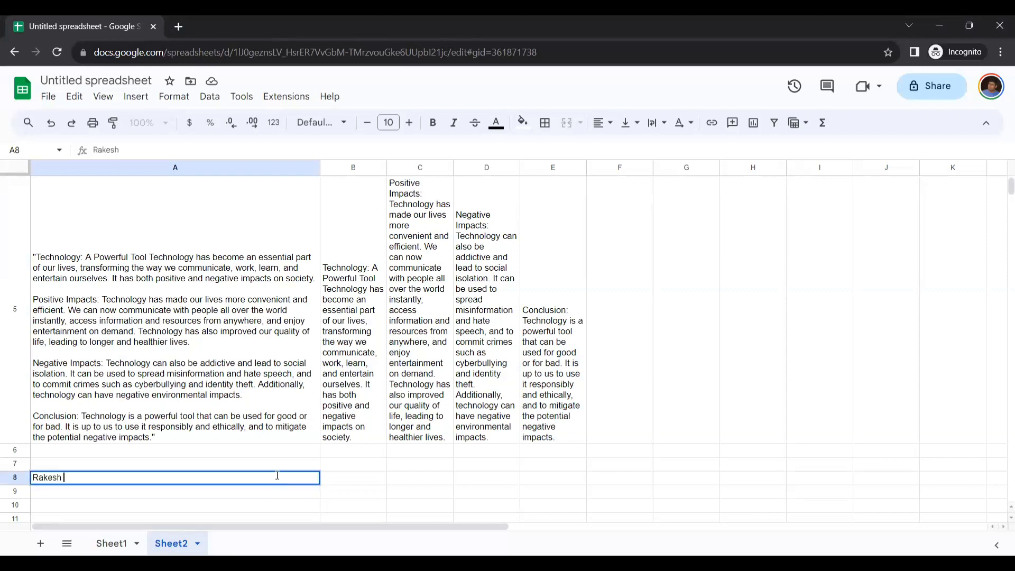
key(alt+Tab)
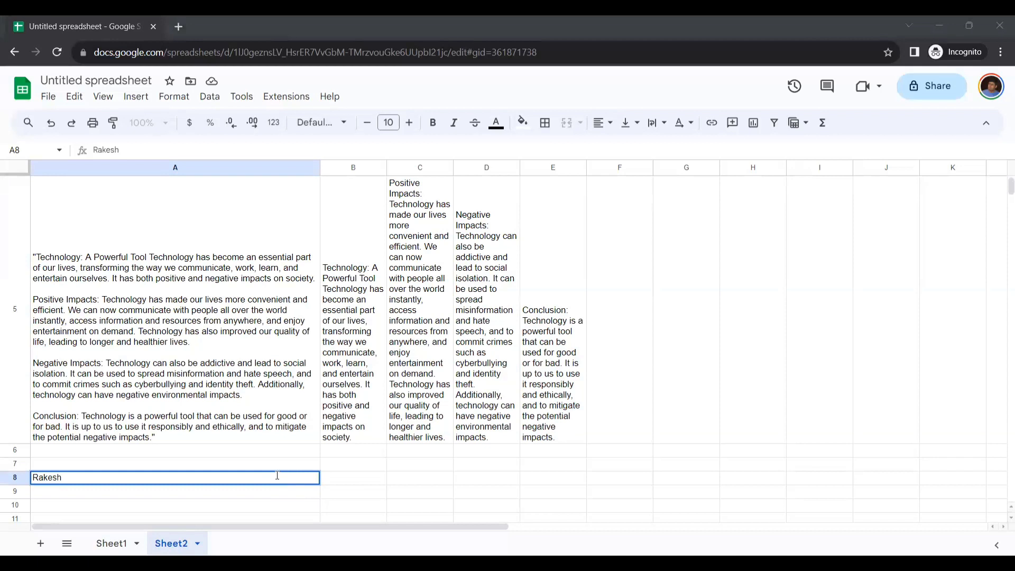
key(alt+Tab)
text(34)
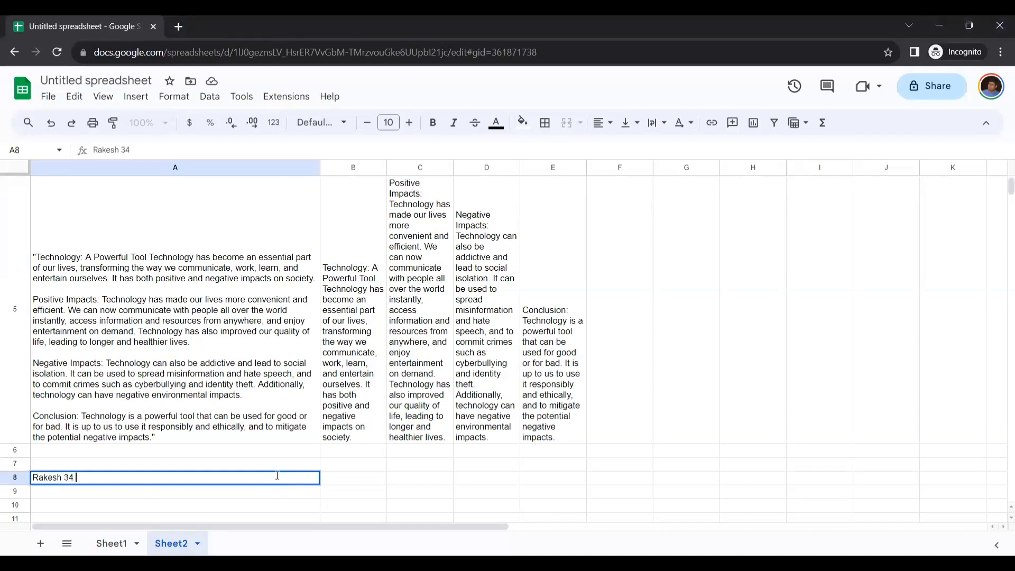
text( Male 456)
key(Return)
Add a second record in cell A9: another male first name followed by 42 Male 789
scroll(394, 433, down, 5)
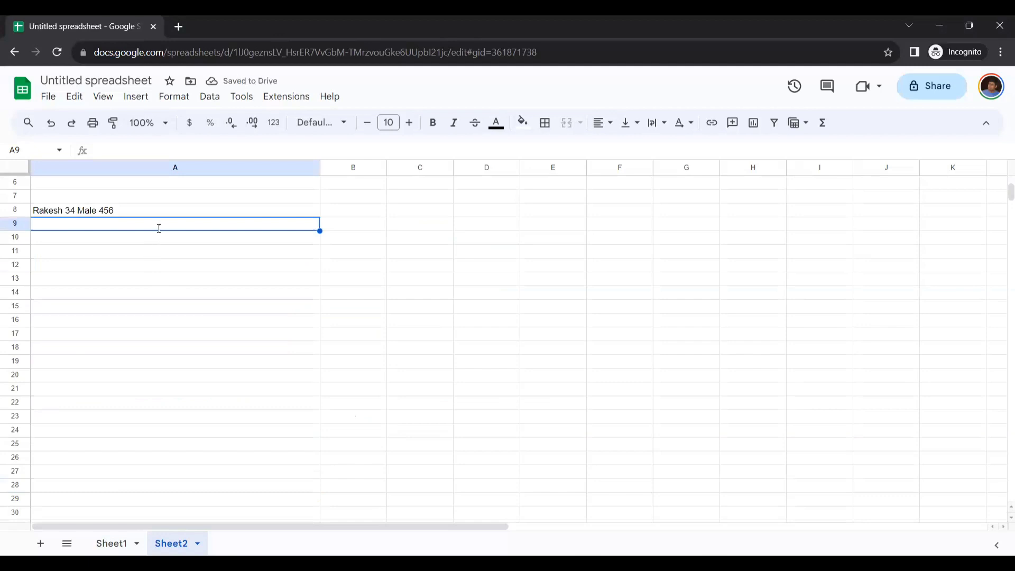
text(Suresh)
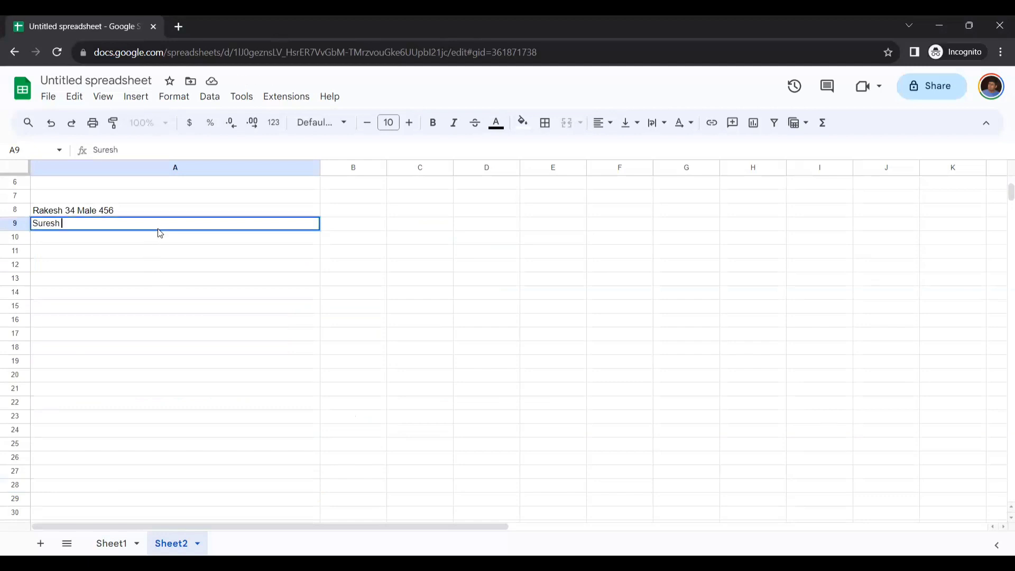
text( 42)
text(Male )
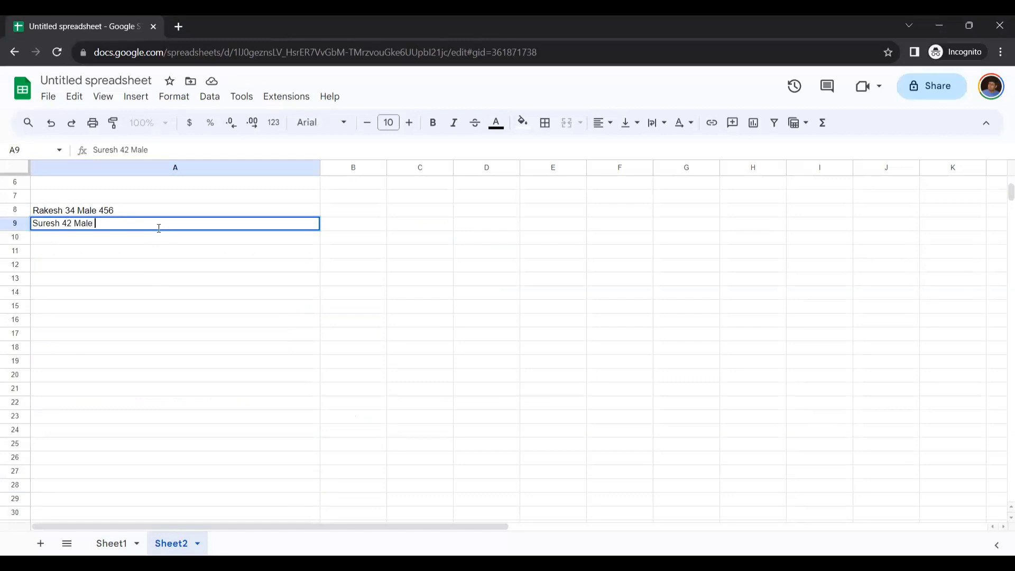
text(789)
click(159, 242)
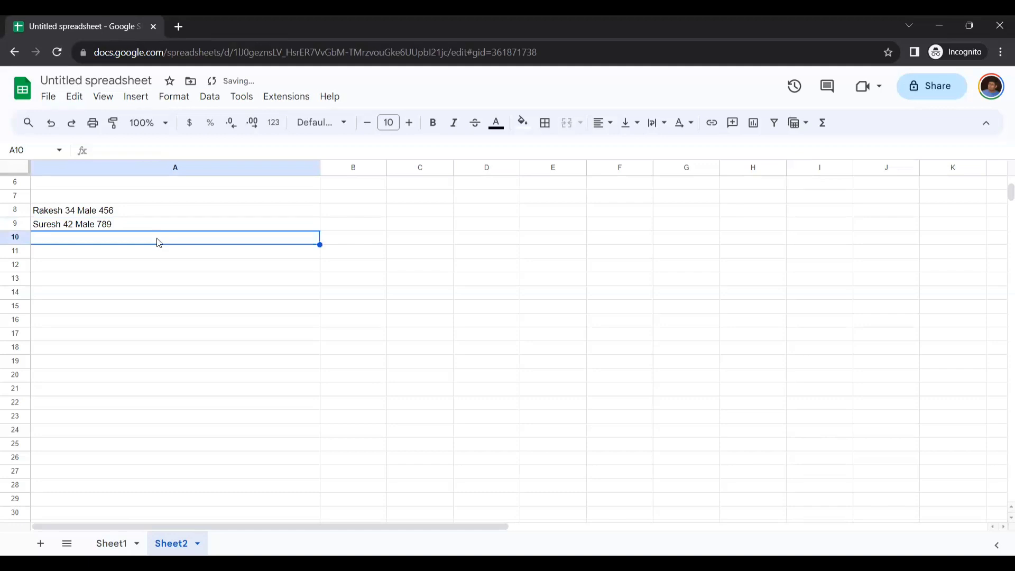
Add a third record in cell A10: a female first name followed by 34 Female 987
text(sneha)
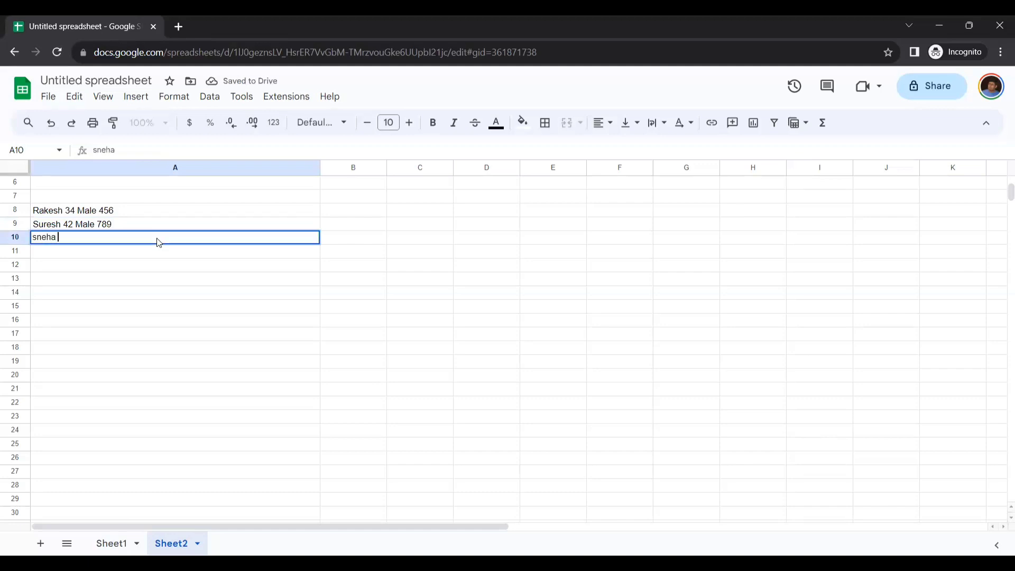
text( 34 Female)
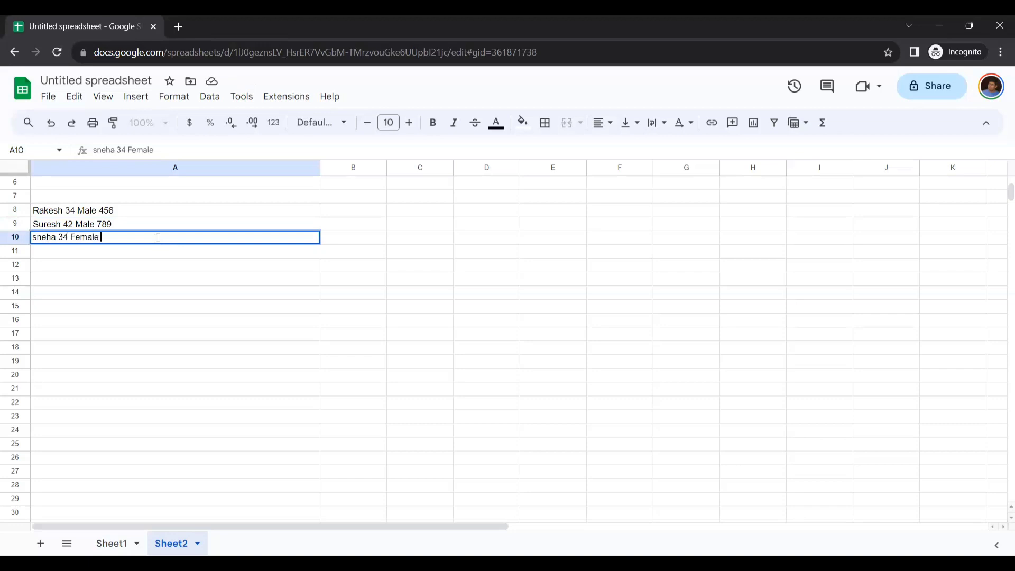
text( 987)
key(Return)
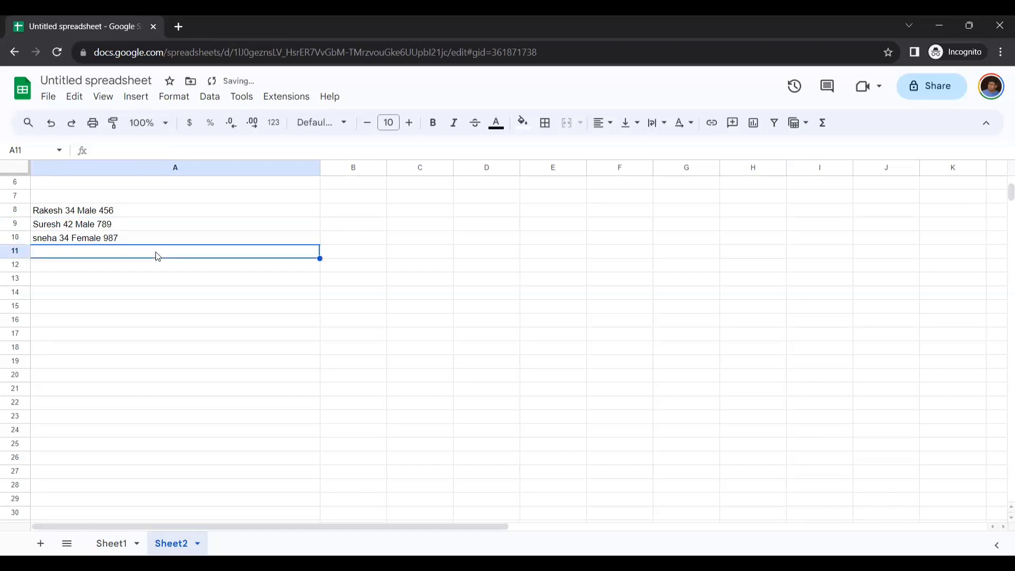
Add a fourth record in cell A11: a female first name followed by 23 Female 567
text(Latha )
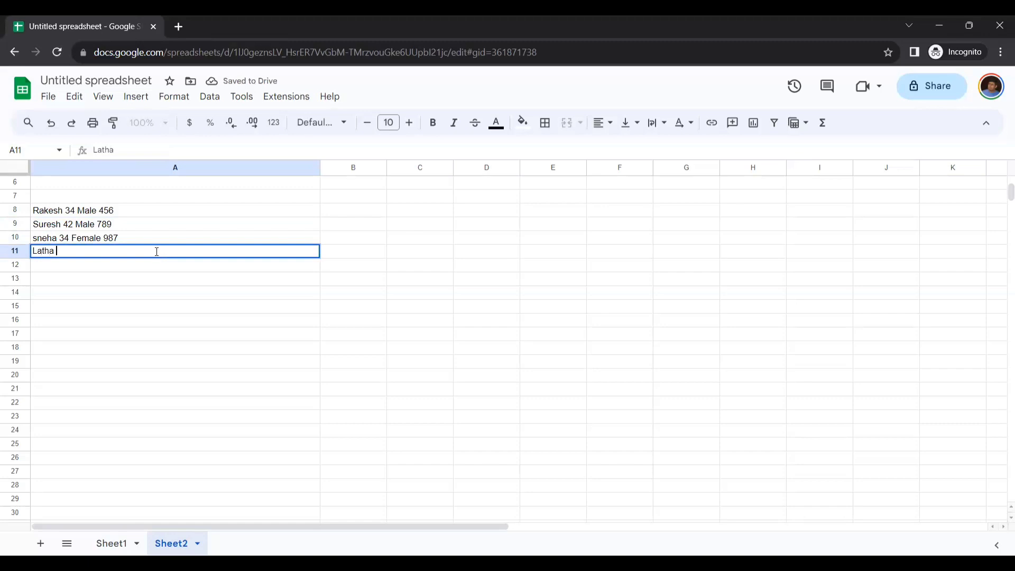
text(23 Female )
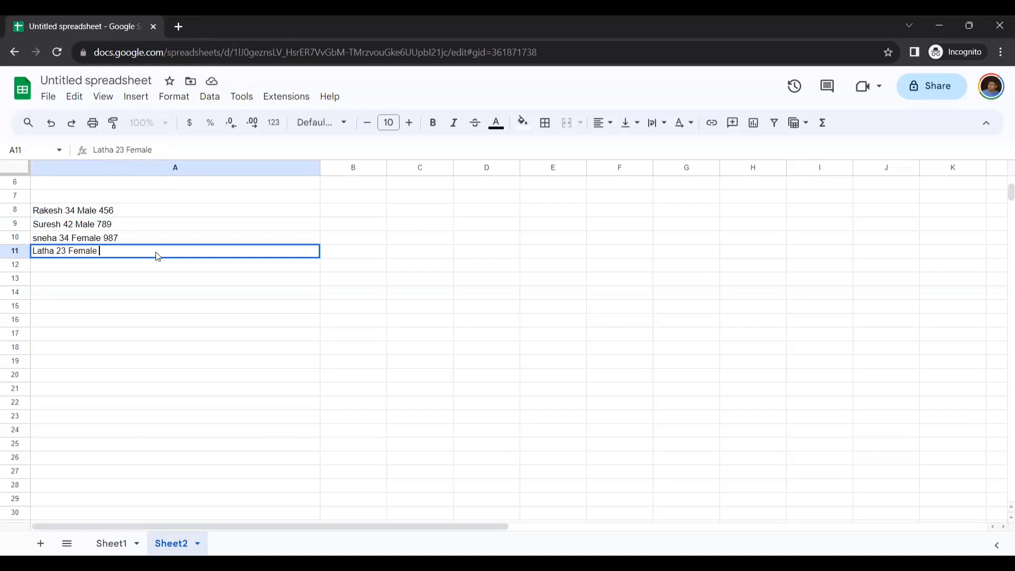
text(567)
click(235, 315)
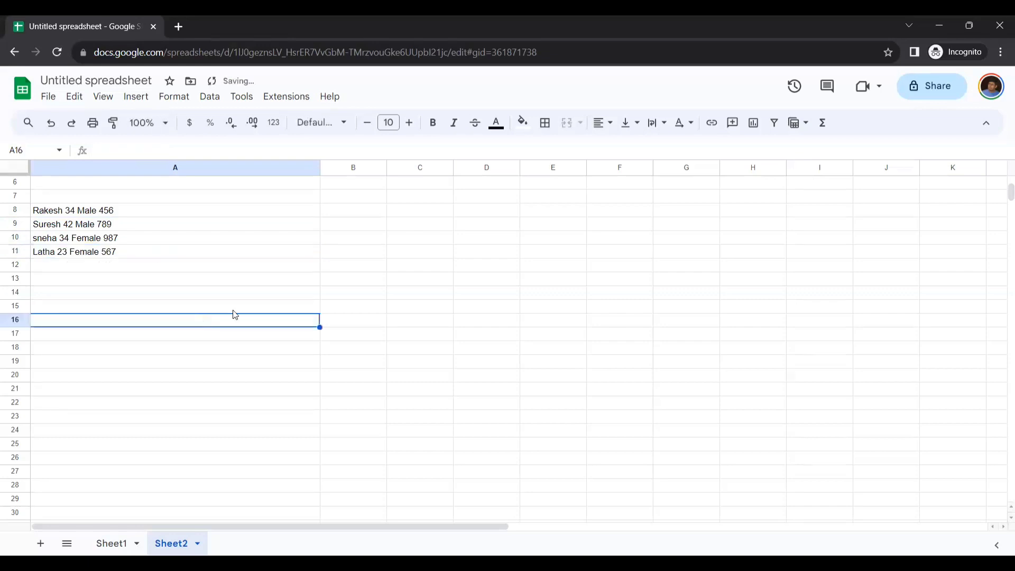
Enter the column headings Name, Age, Gender and Total in cells B7 to E7 above the records
click(352, 211)
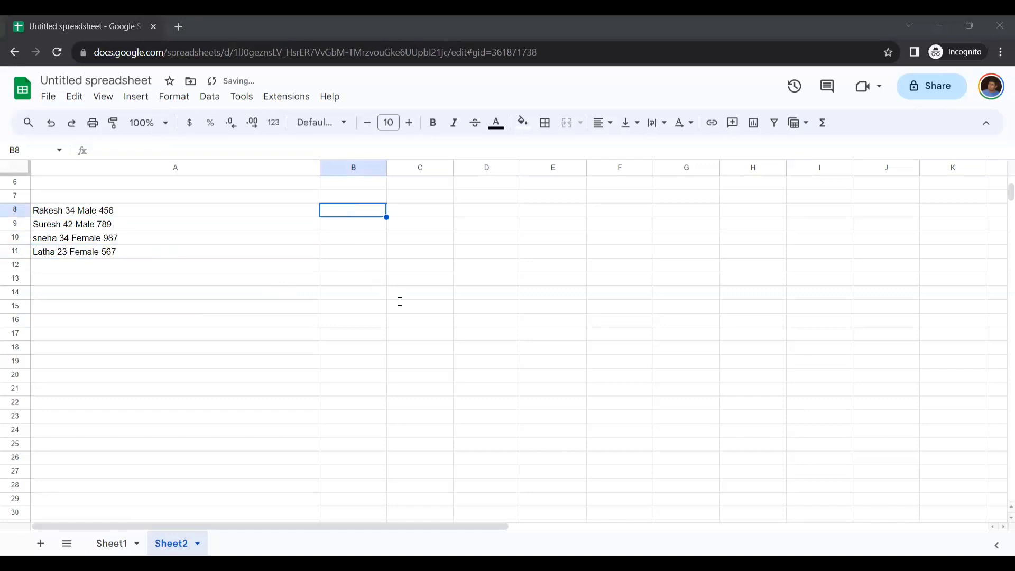
click(368, 198)
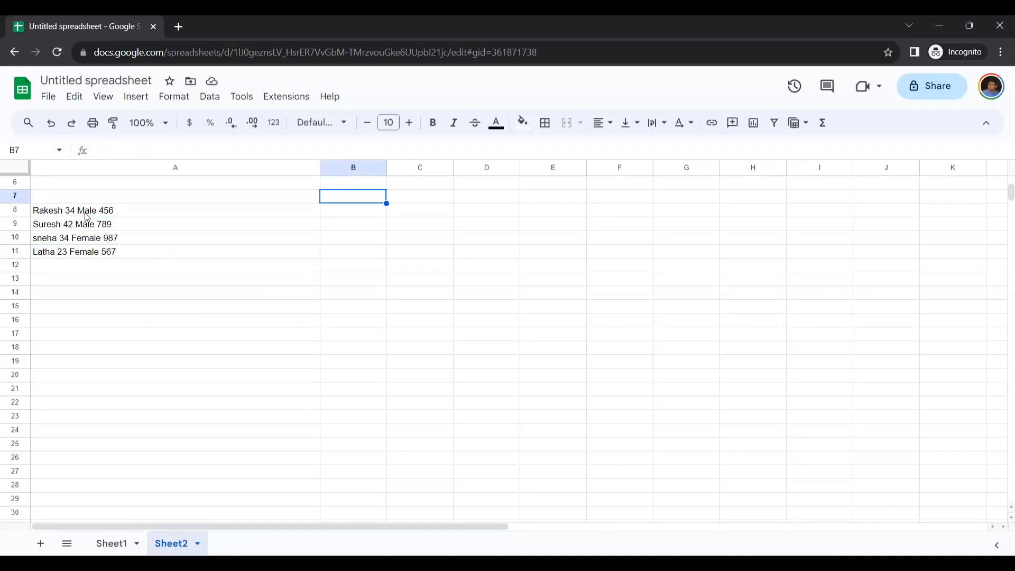
double_click(350, 197)
text(Name)
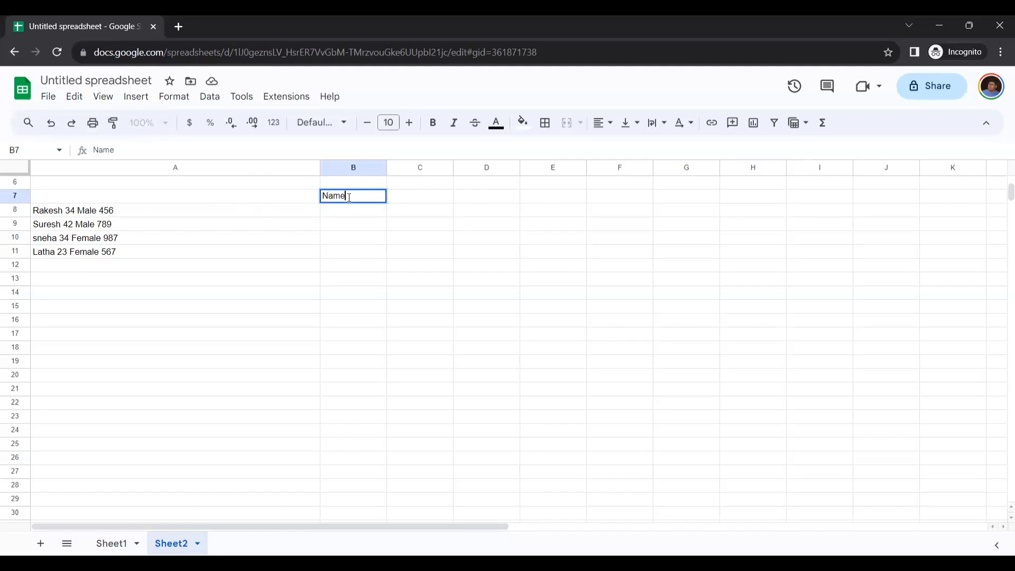
click(401, 200)
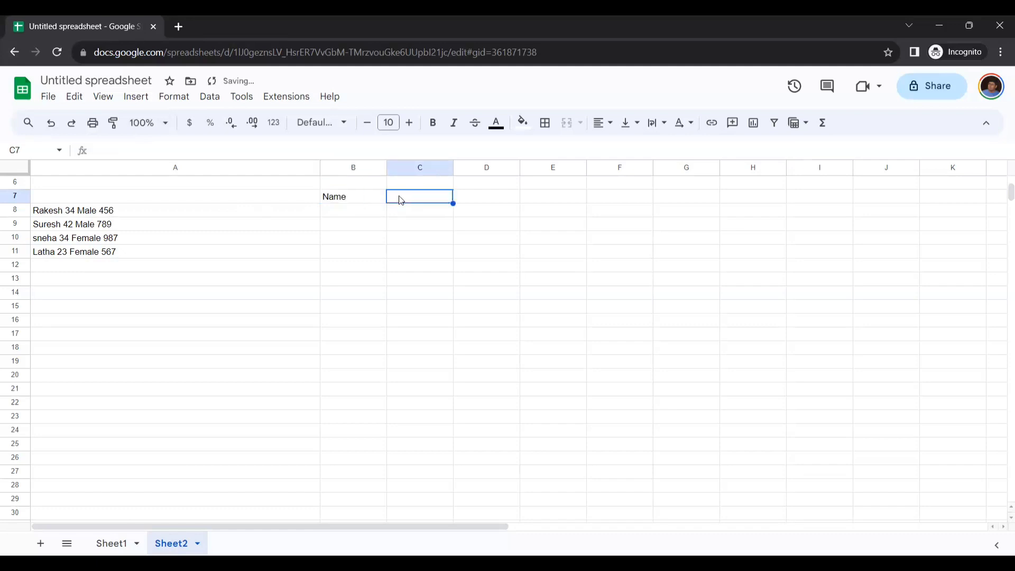
text(Age)
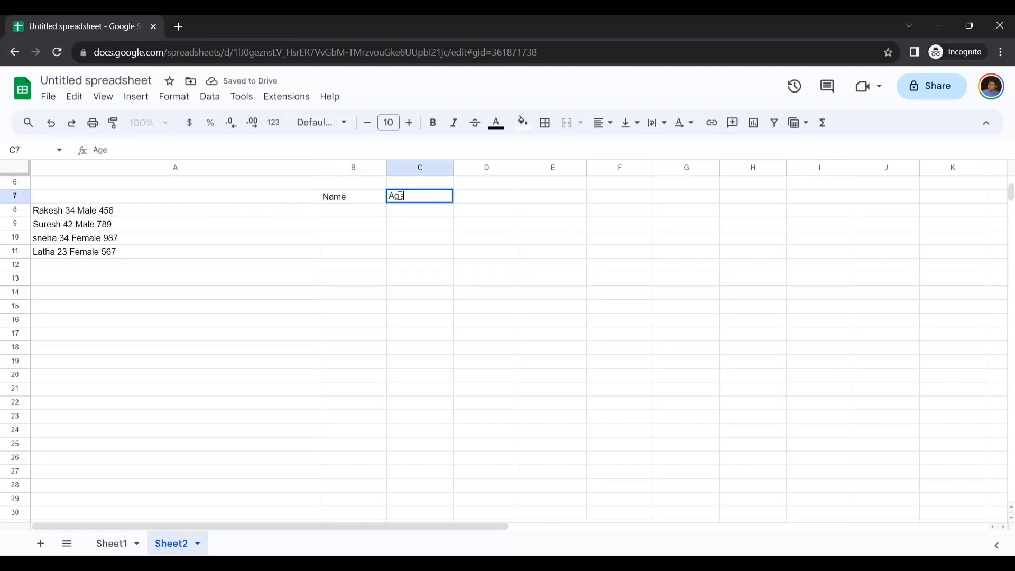
click(479, 203)
text(Gender)
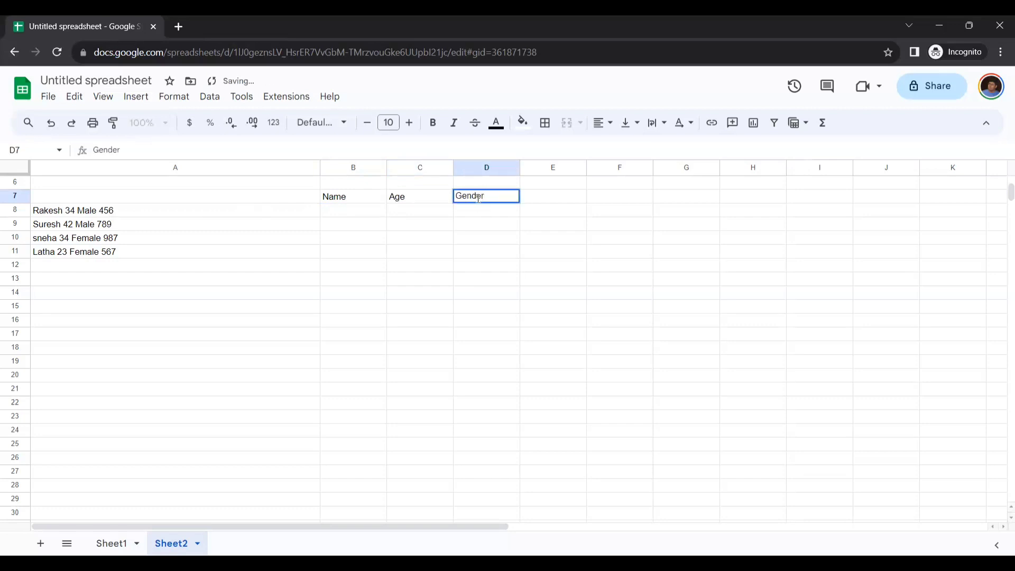
click(561, 198)
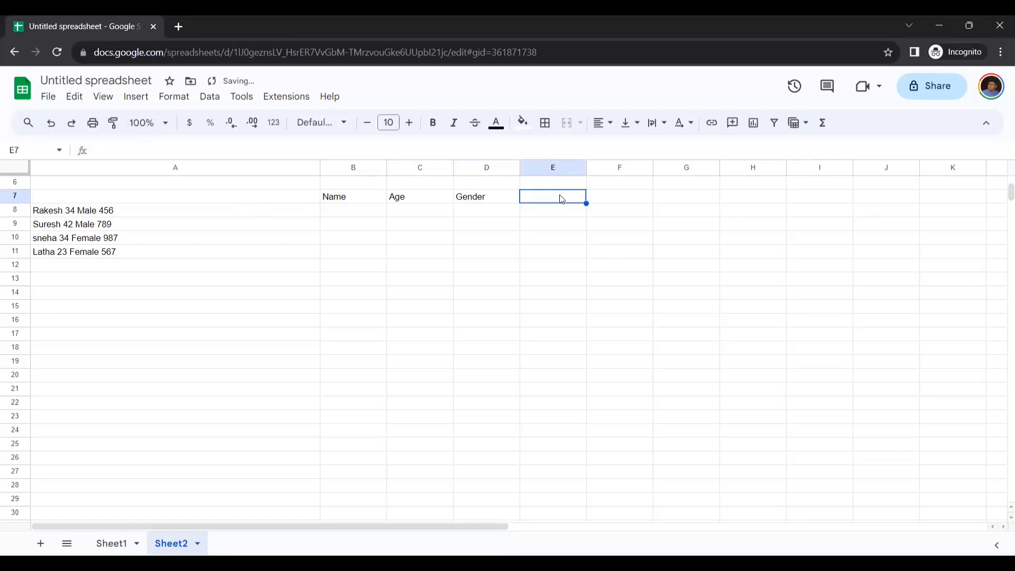
text(Total)
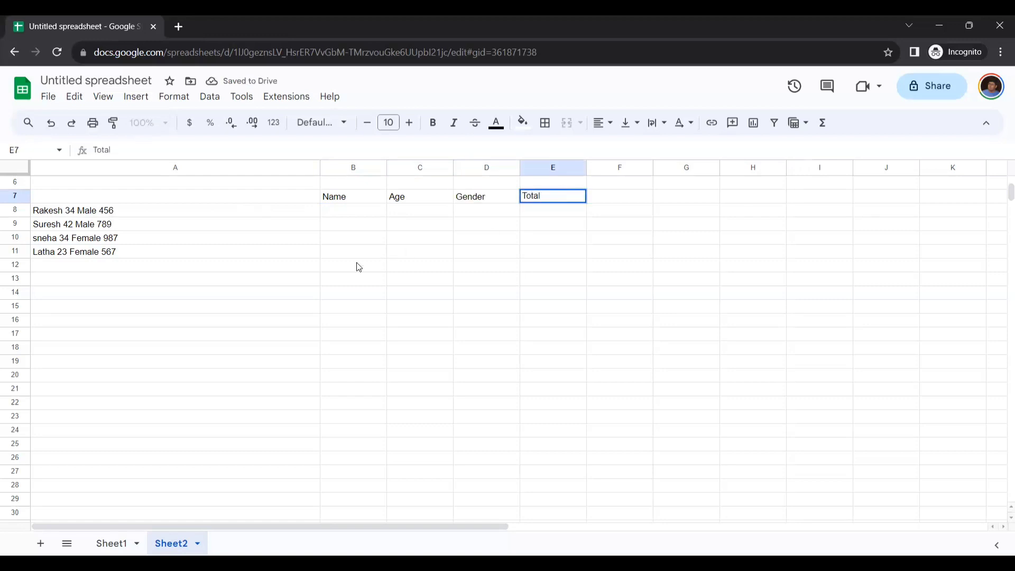
click(292, 269)
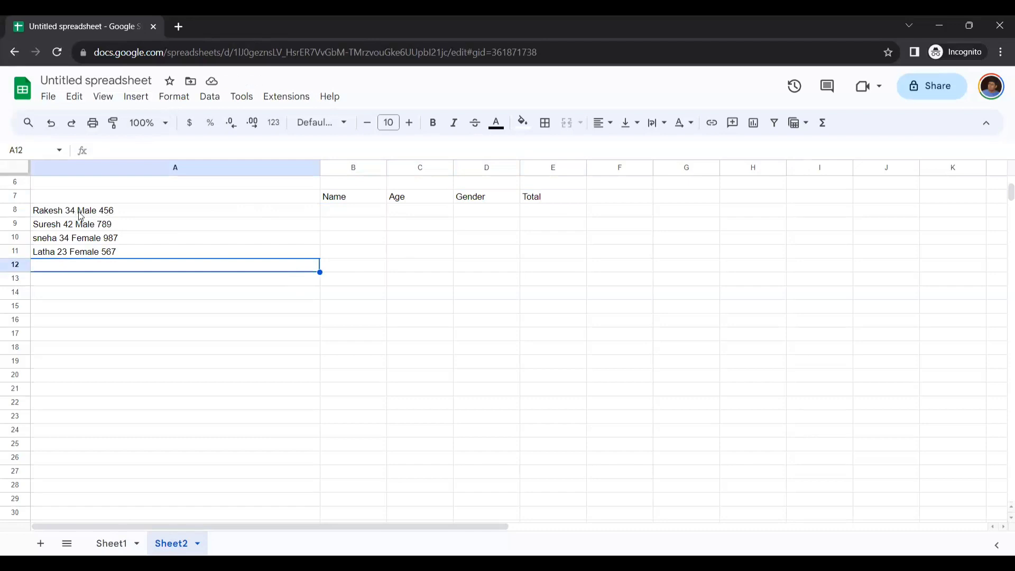
Split the first record into separate fields by entering =GPT_HSPLIT(A8,"name,age,gender,total") in cell B8
click(351, 211)
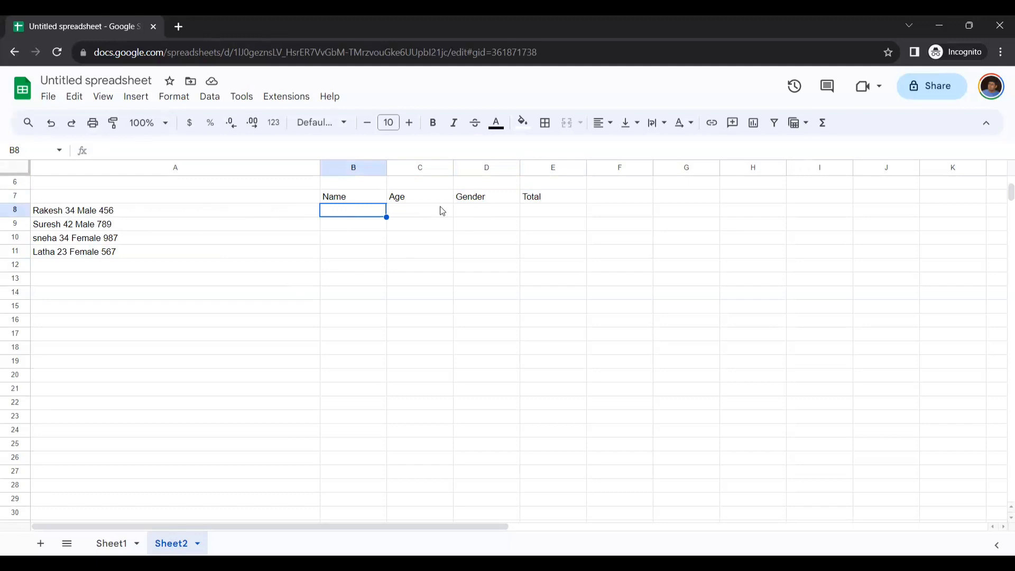
double_click(348, 213)
key(alt+Tab)
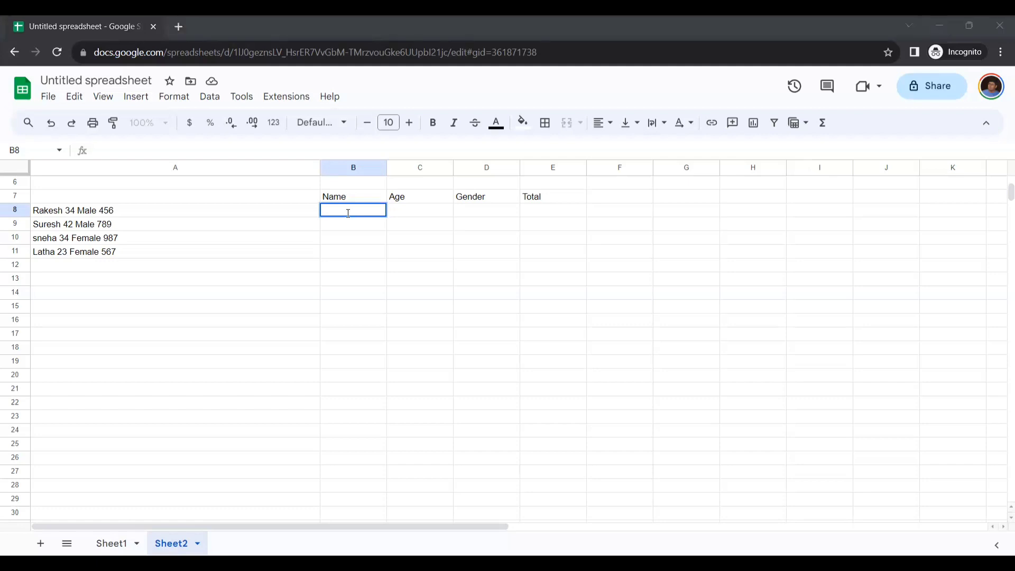
key(alt+Tab)
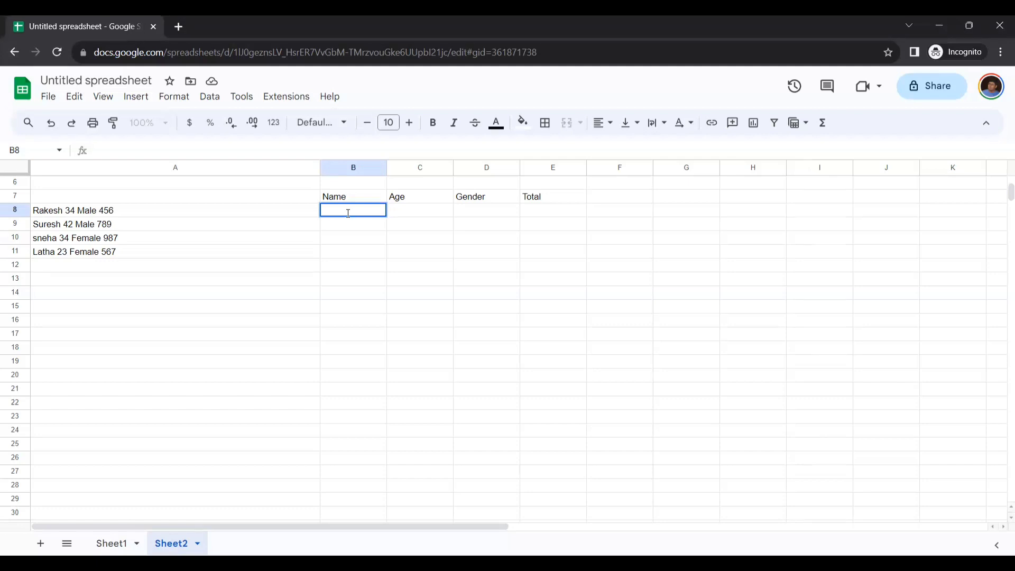
text(=G)
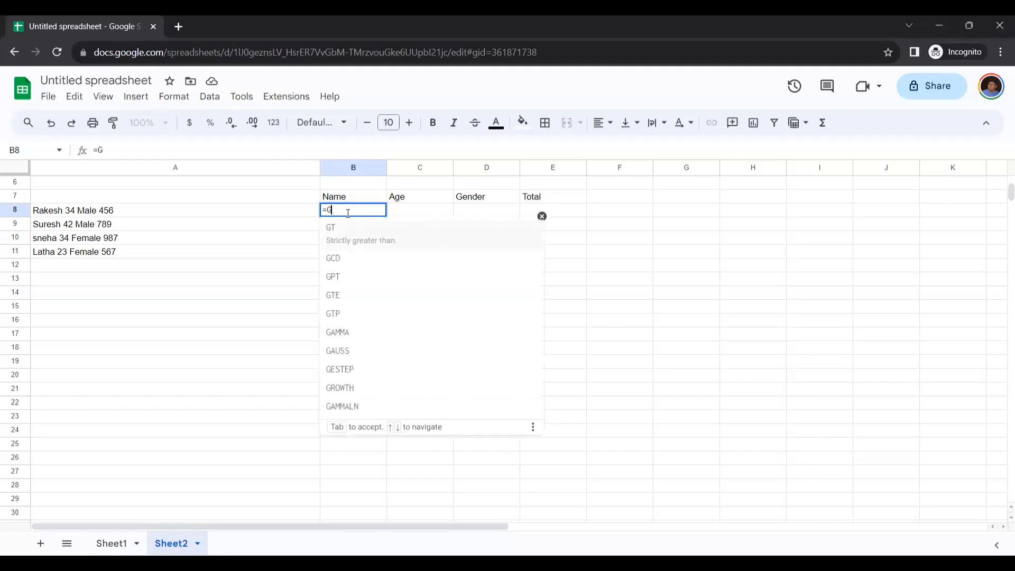
text(PT_)
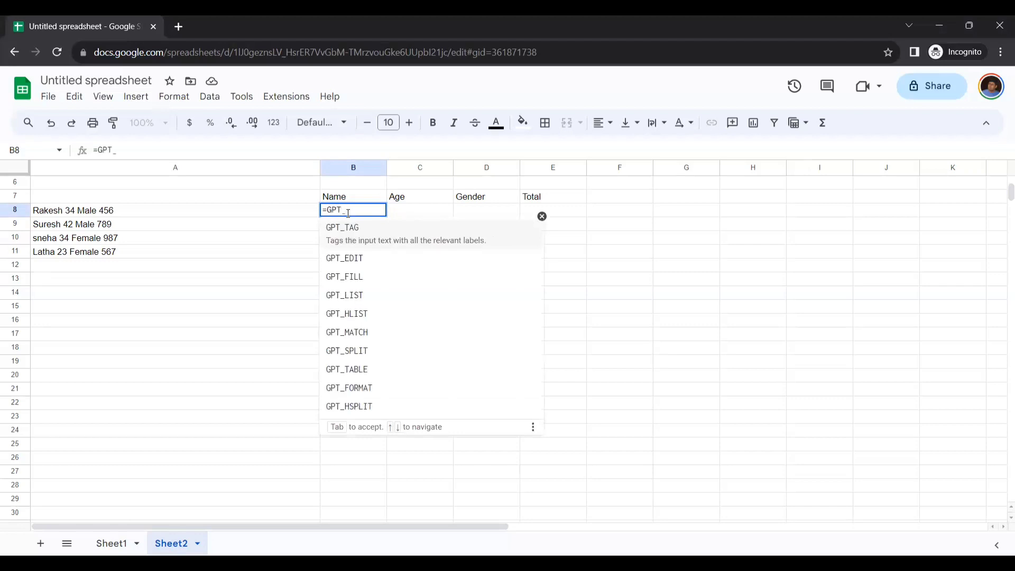
text(H)
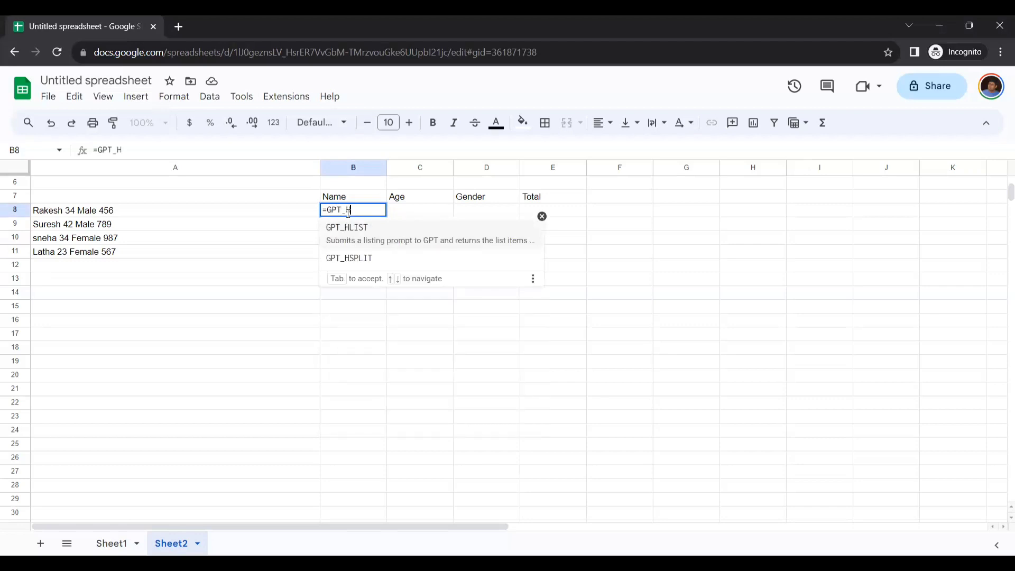
key(Tab)
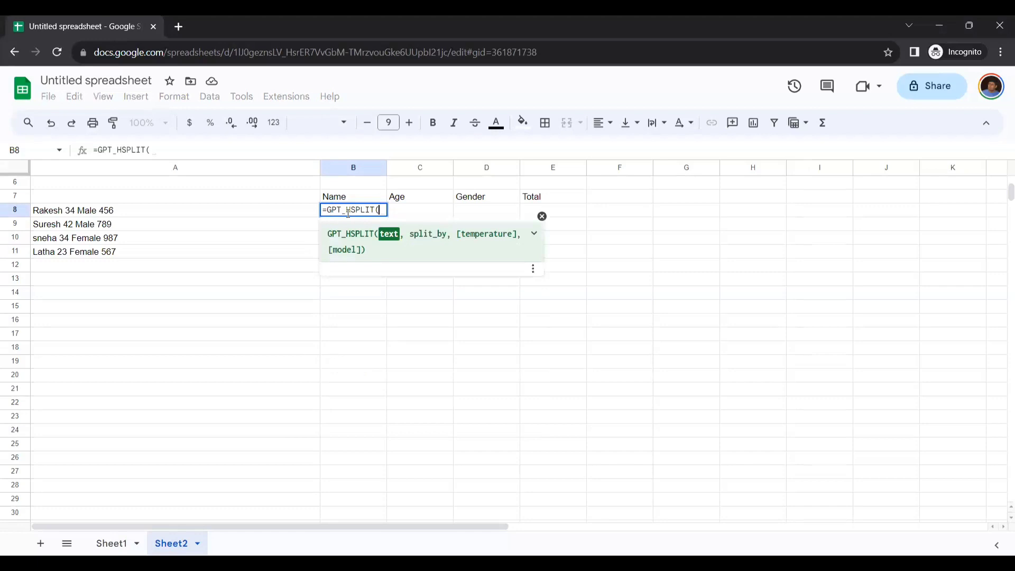
click(214, 210)
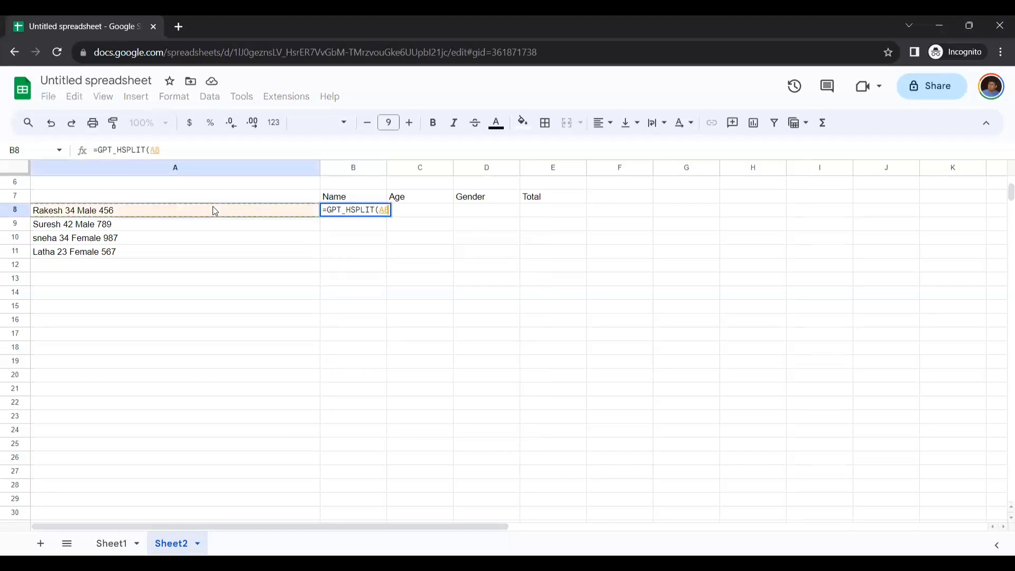
text(, )
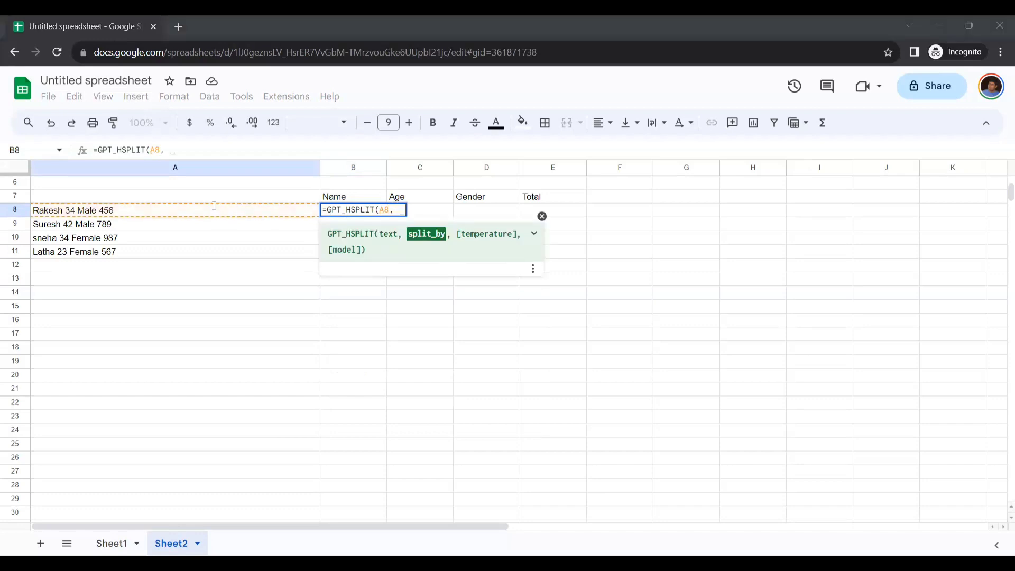
text(")
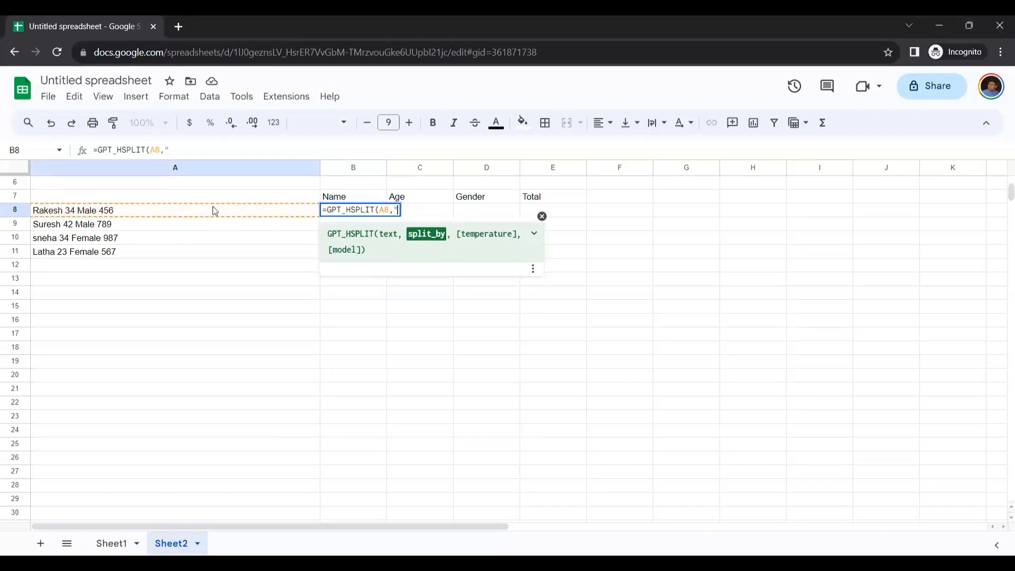
text(name,age)
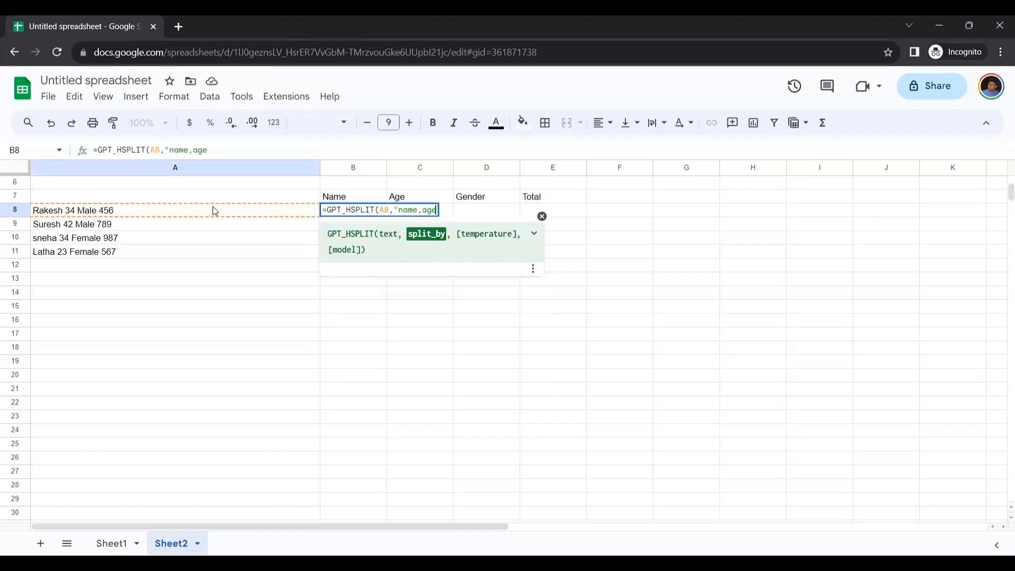
text(,gender)
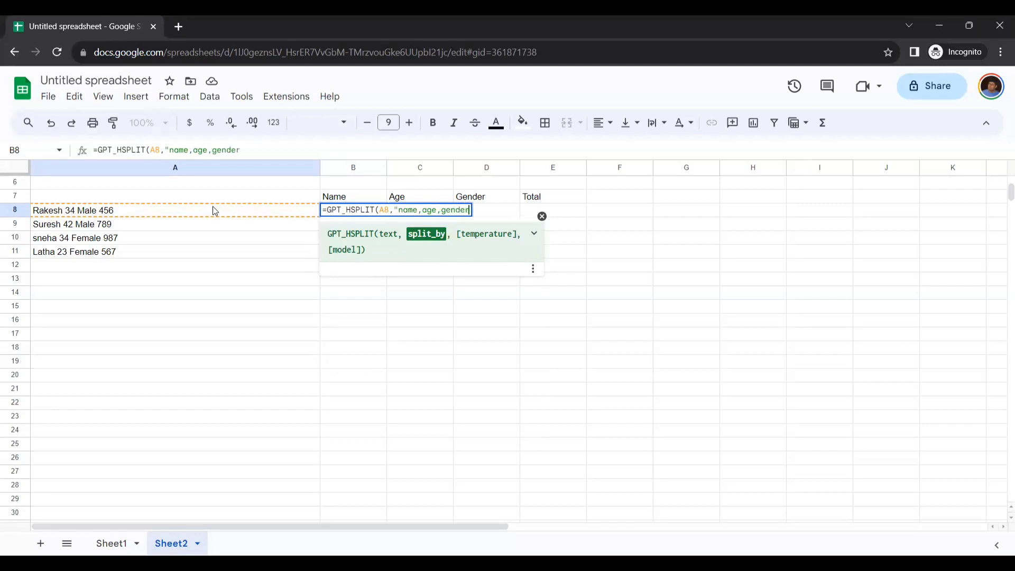
text(,total"))
key(Return)
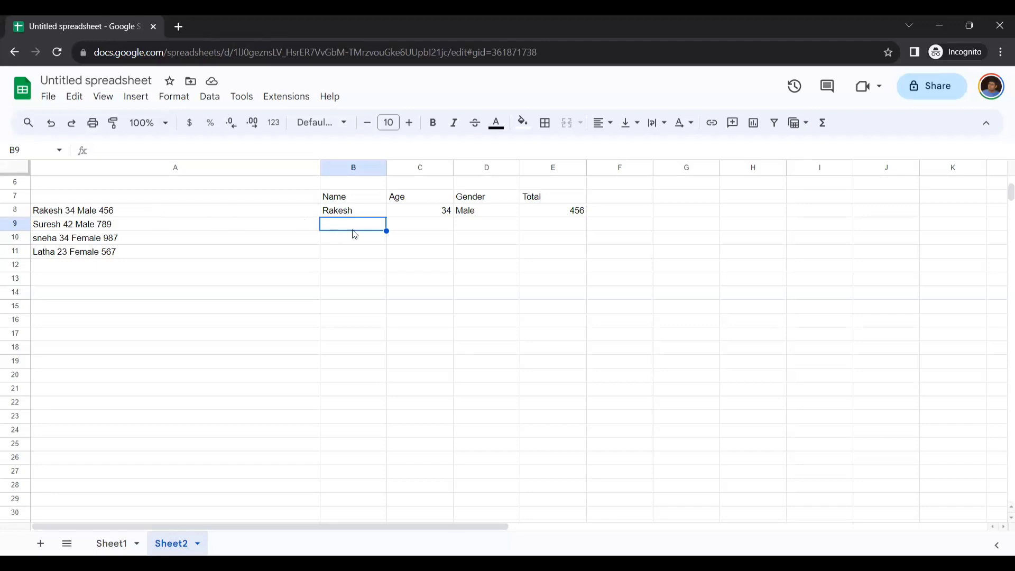
Fill the GPT_HSPLIT formula from B8 down to B11 to split the remaining records
click(373, 212)
drag(386, 217, 385, 253)
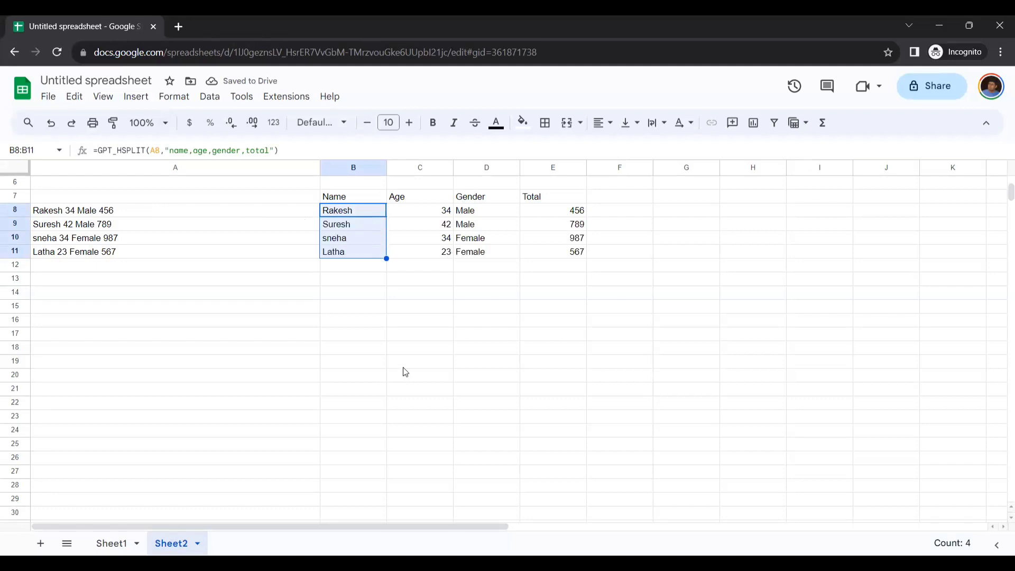
click(378, 335)
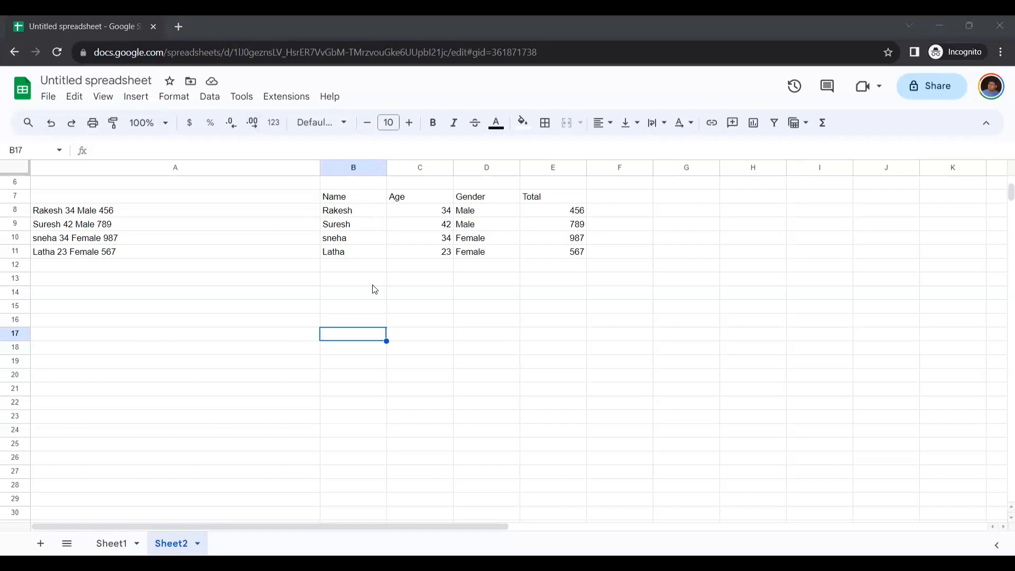
Enter the sample dollar amounts $456, $745 and $899 in cells B17 to B19
click(181, 307)
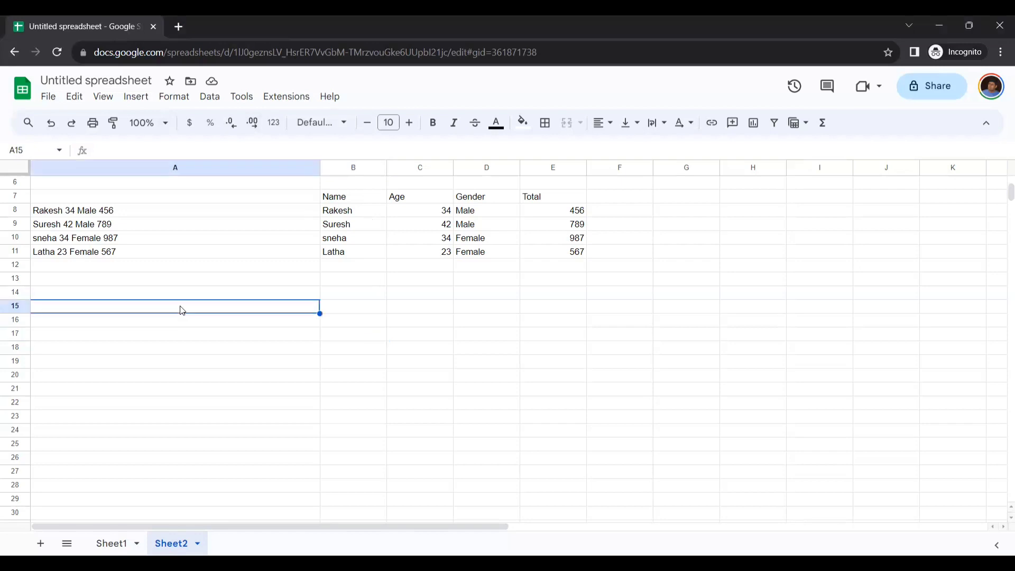
click(236, 325)
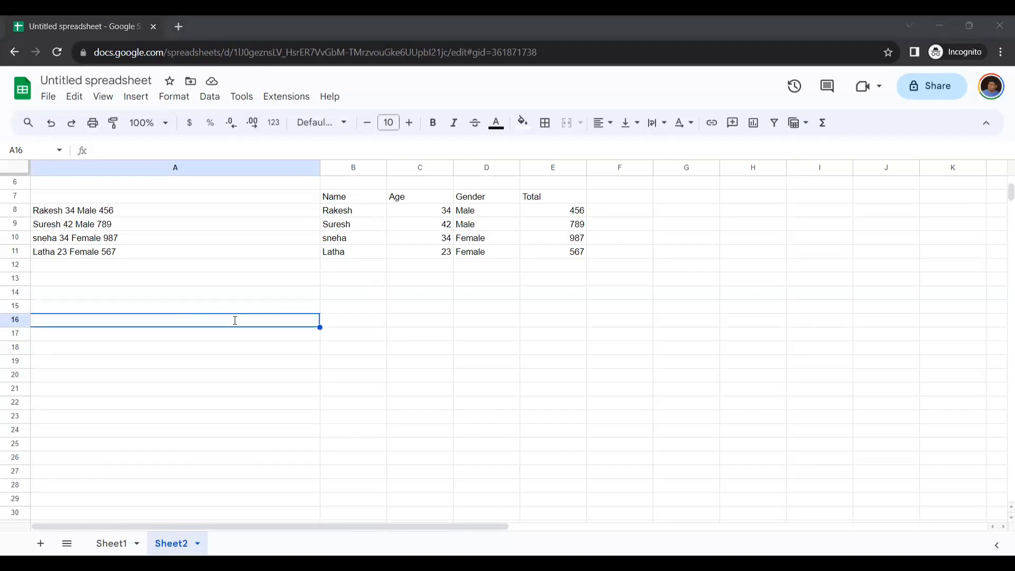
click(352, 334)
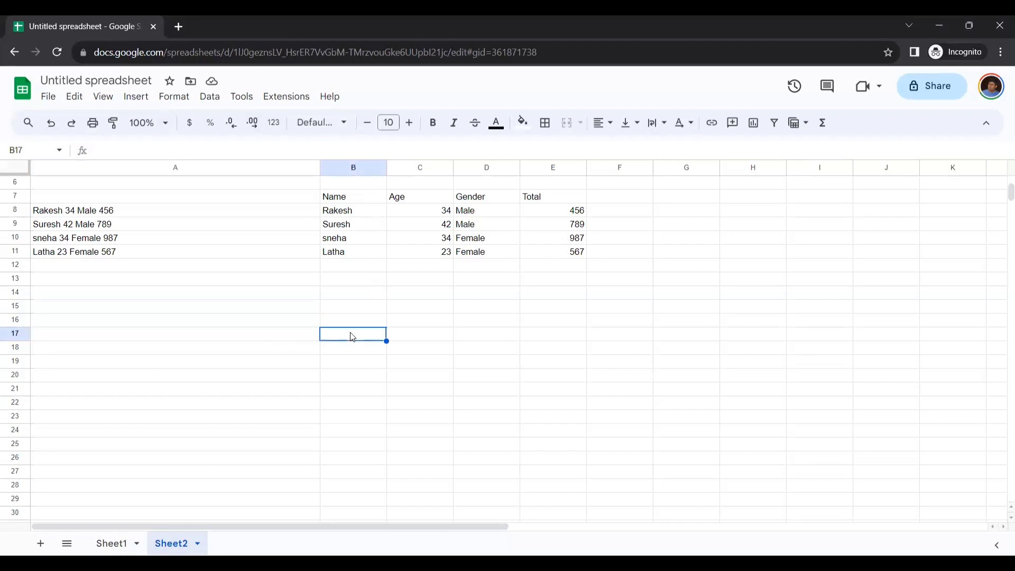
text($456)
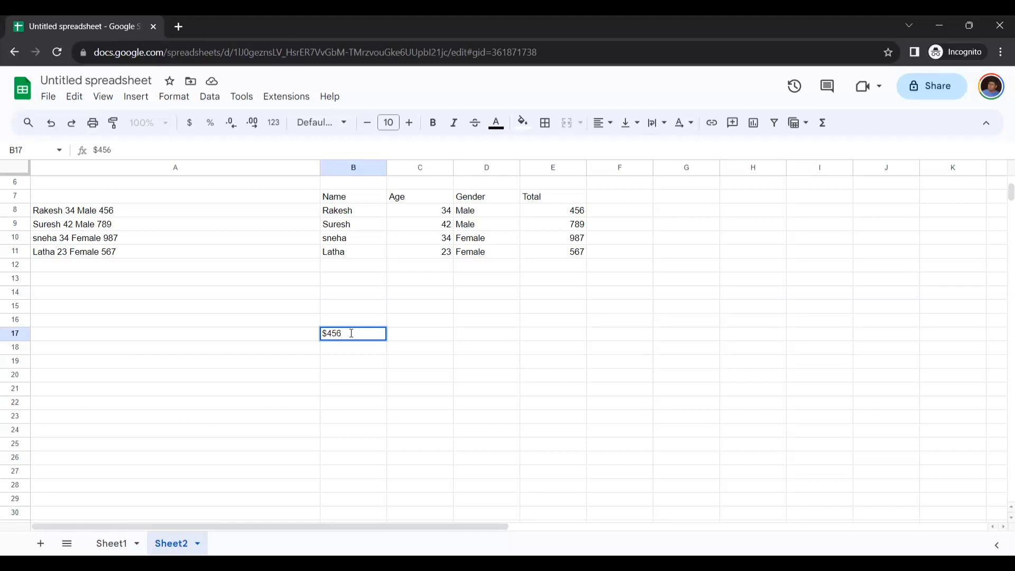
click(345, 346)
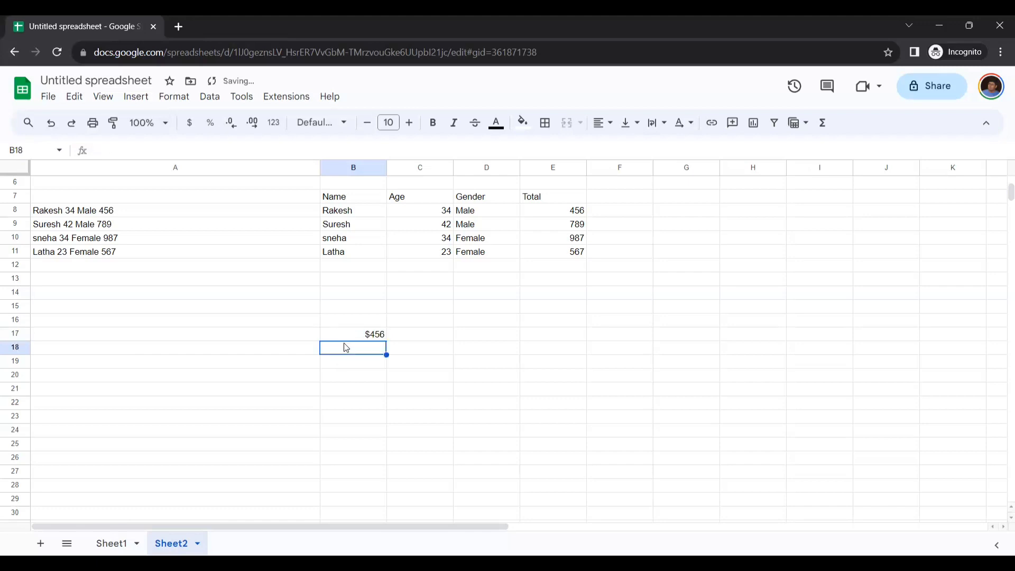
text($)
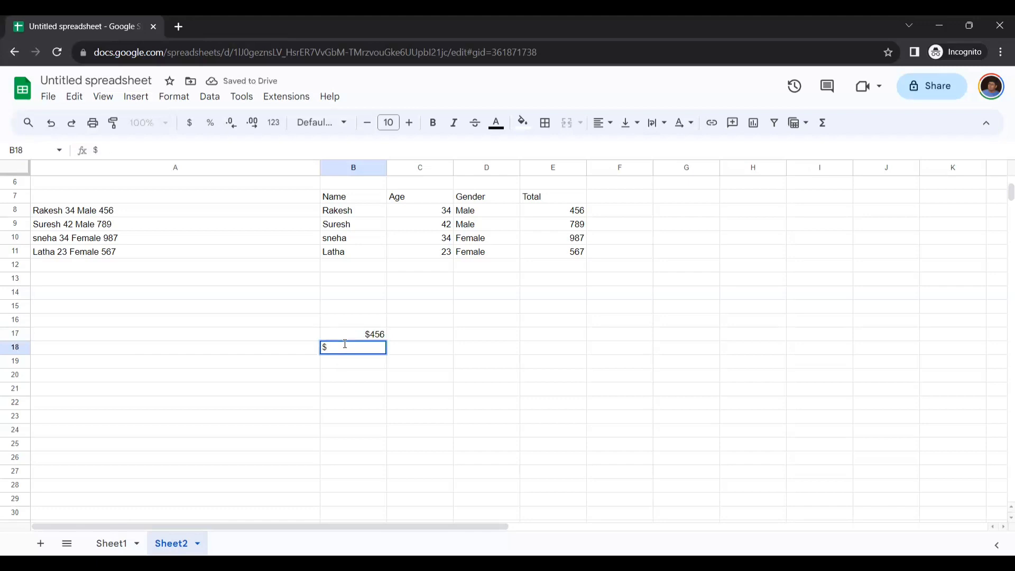
text(745)
click(357, 362)
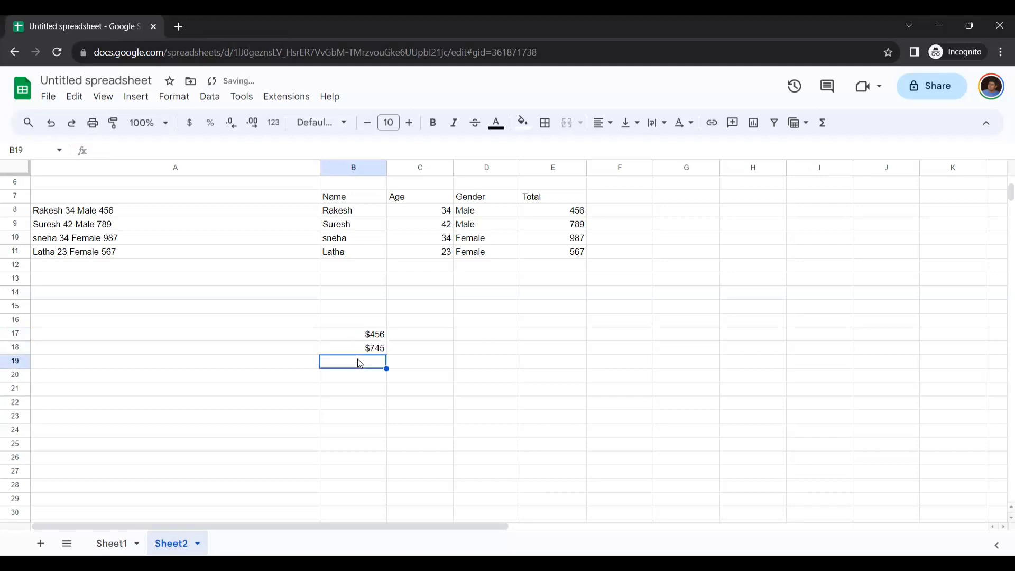
text($)
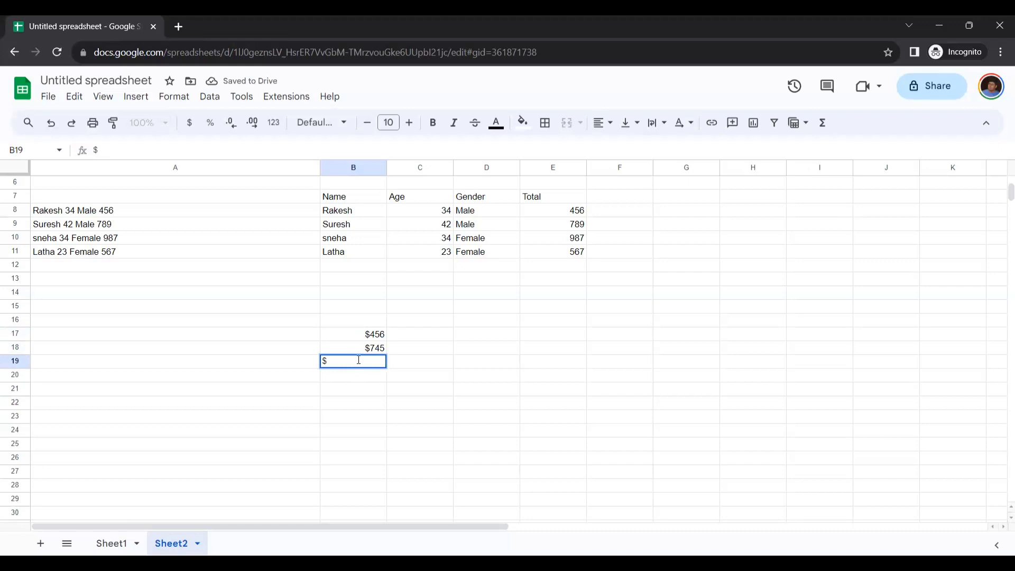
text(899)
click(380, 336)
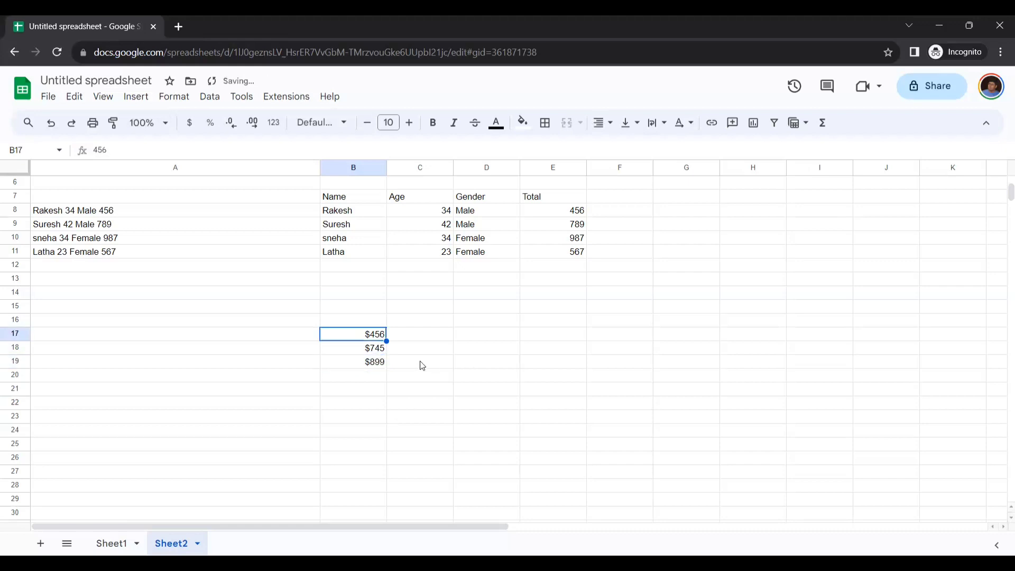
Convert the first amount's currency format by entering =GPT_FORMAT(B17,"pound sterling") in cell C17
click(419, 338)
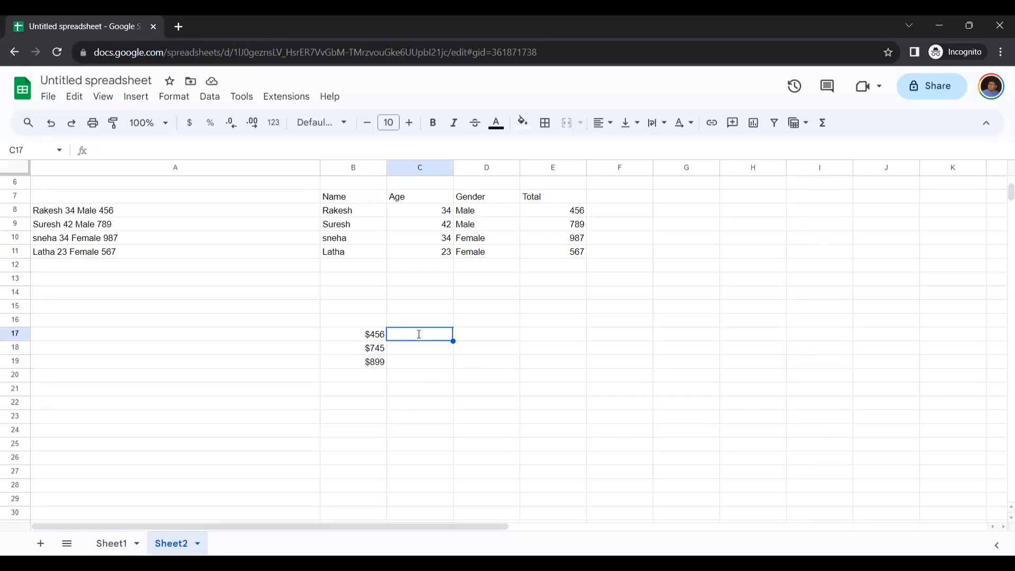
double_click(419, 335)
text(=GPT)
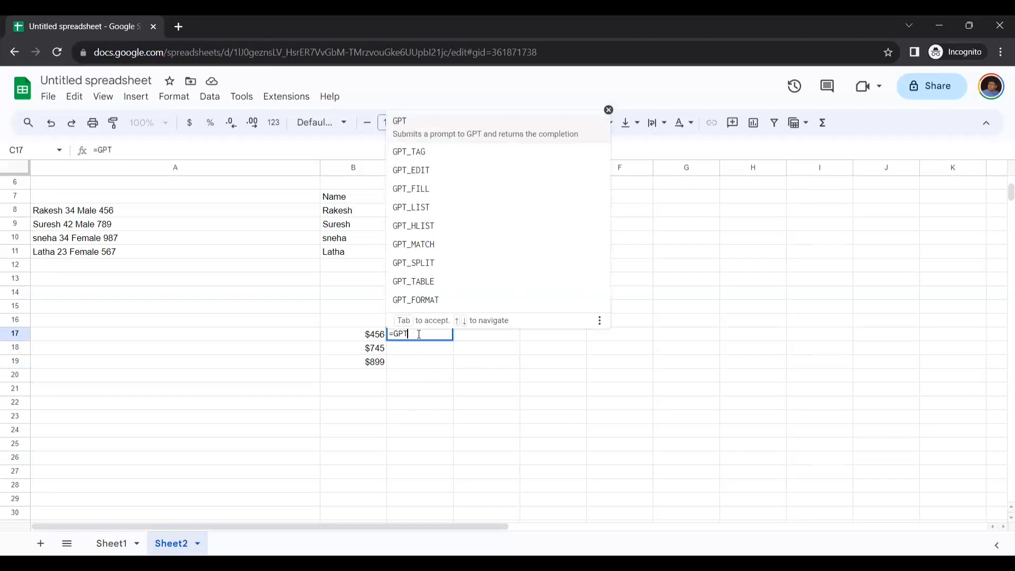
click(433, 293)
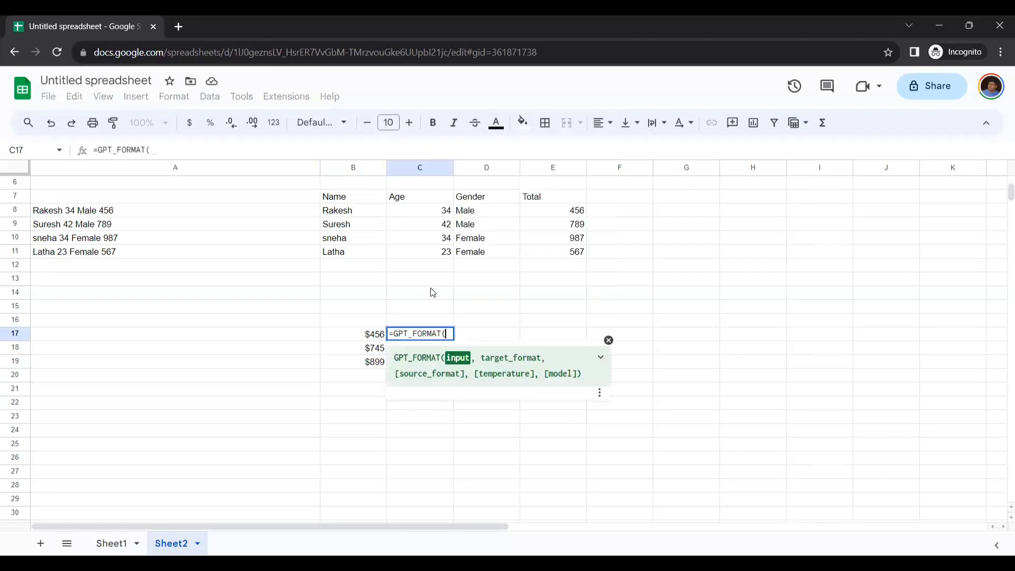
click(365, 334)
text(,)
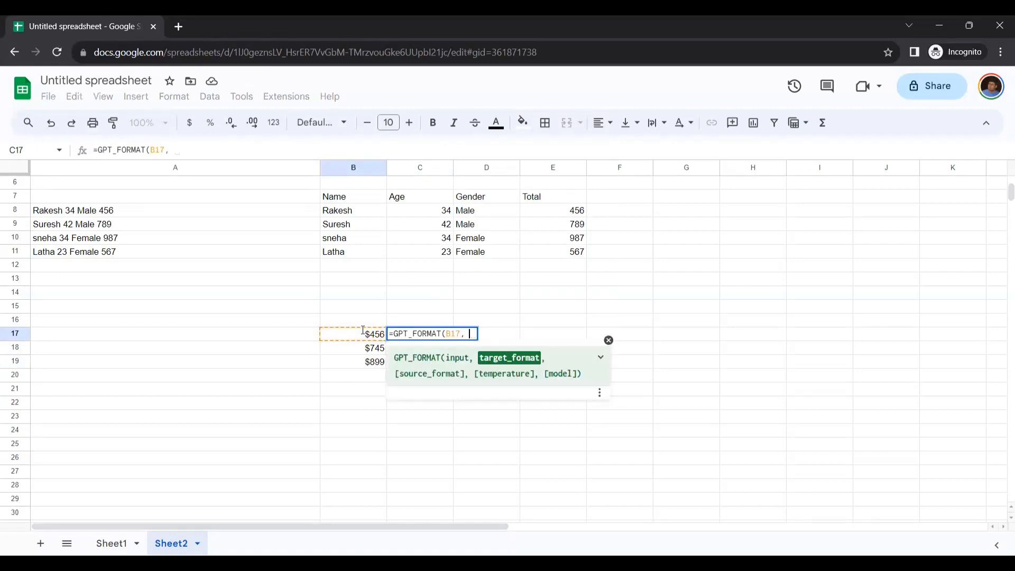
key(BackSpace)
text(")
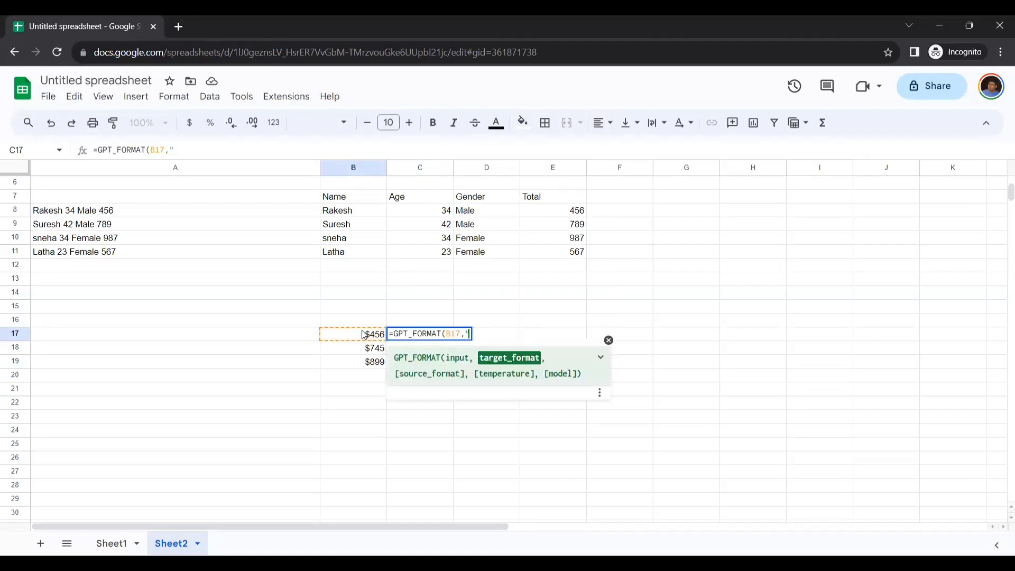
text(pound ster;lin)
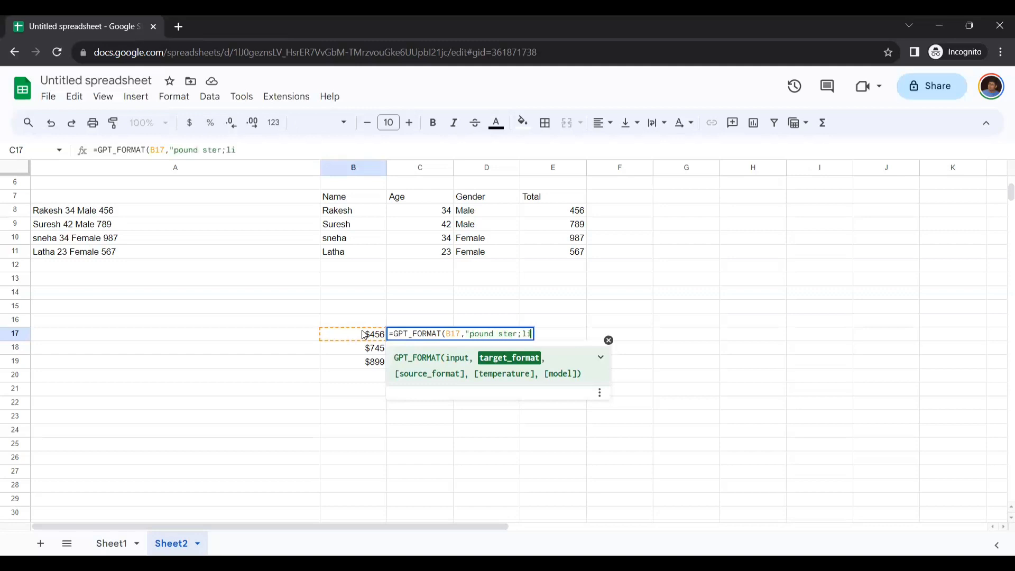
key(BackSpace)
key(BackSpace)
key(BackSpace)
key(BackSpace)
text(ling"))
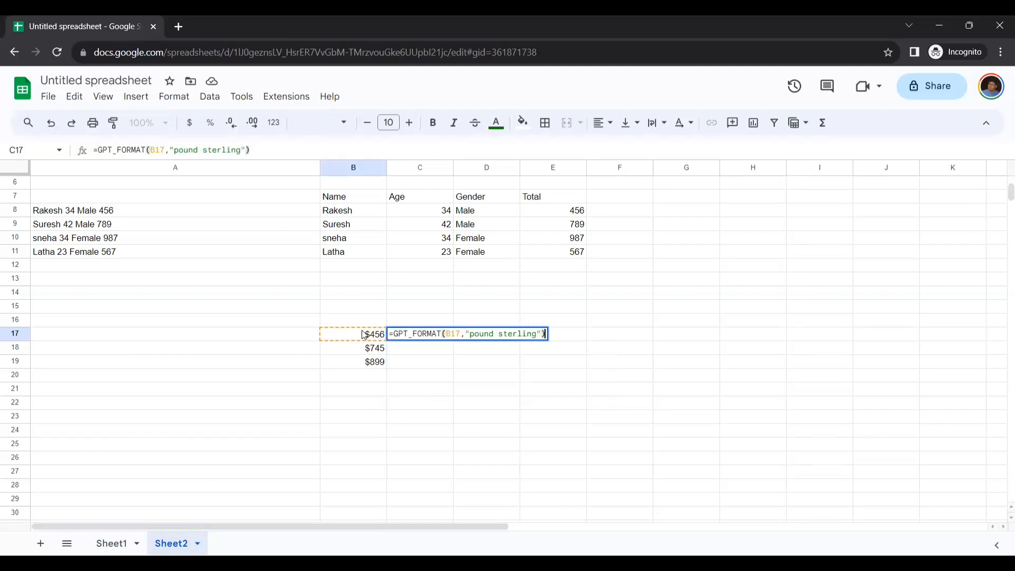
key(Return)
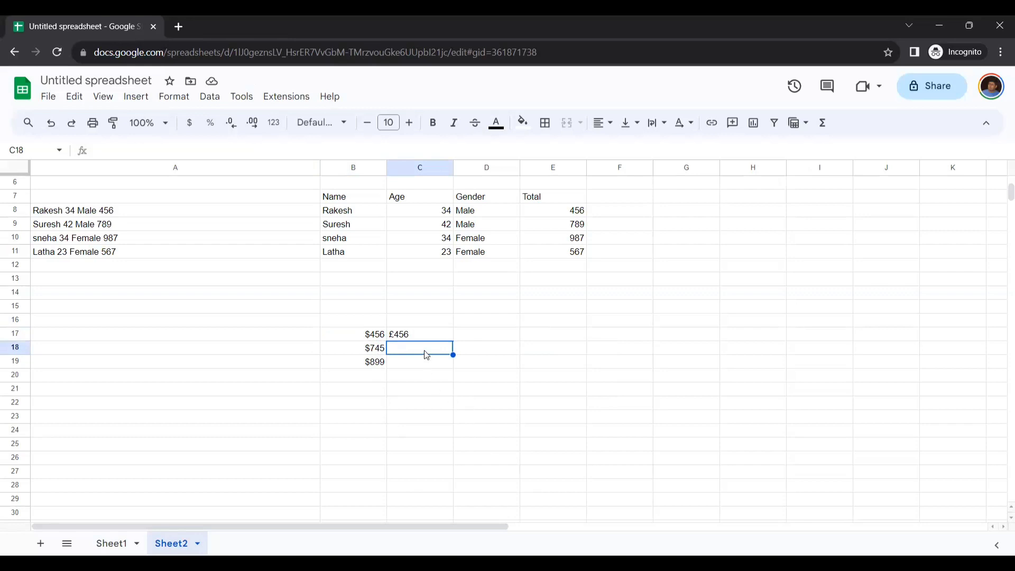
Fill the GPT_FORMAT formula from C17 down to C19 to format the other two amounts
click(360, 408)
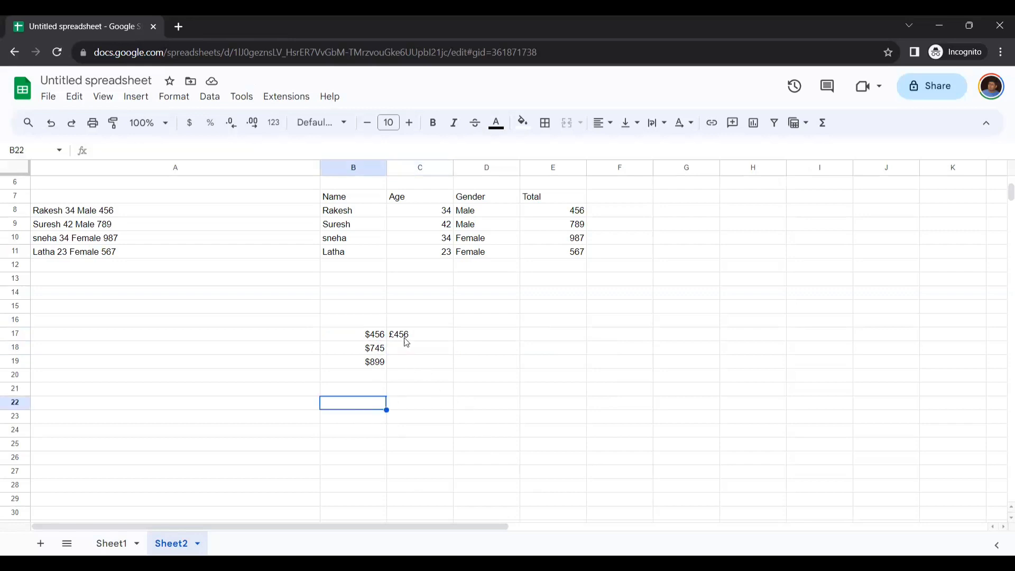
click(411, 337)
drag(453, 341, 453, 365)
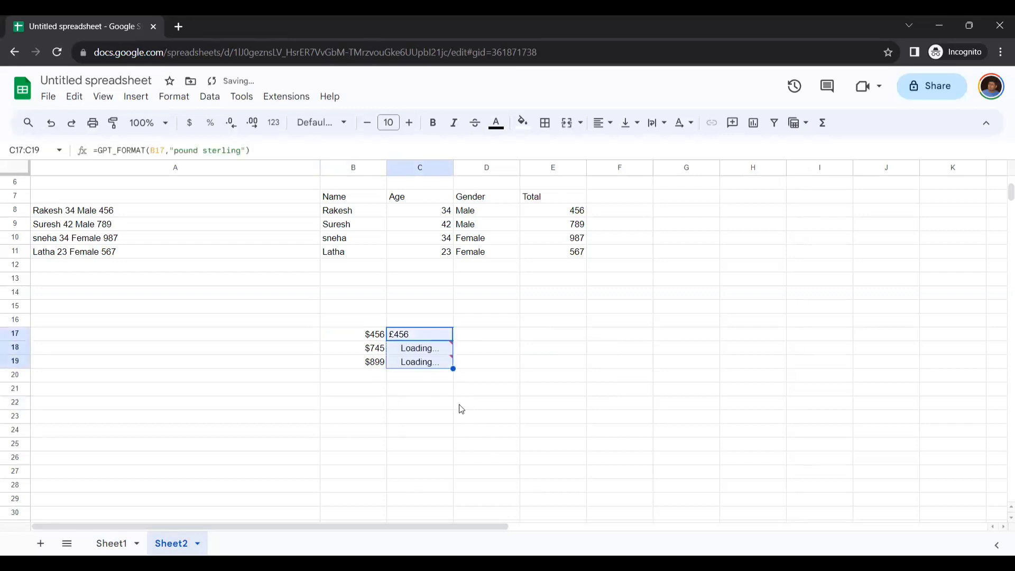
click(364, 416)
double_click(364, 416)
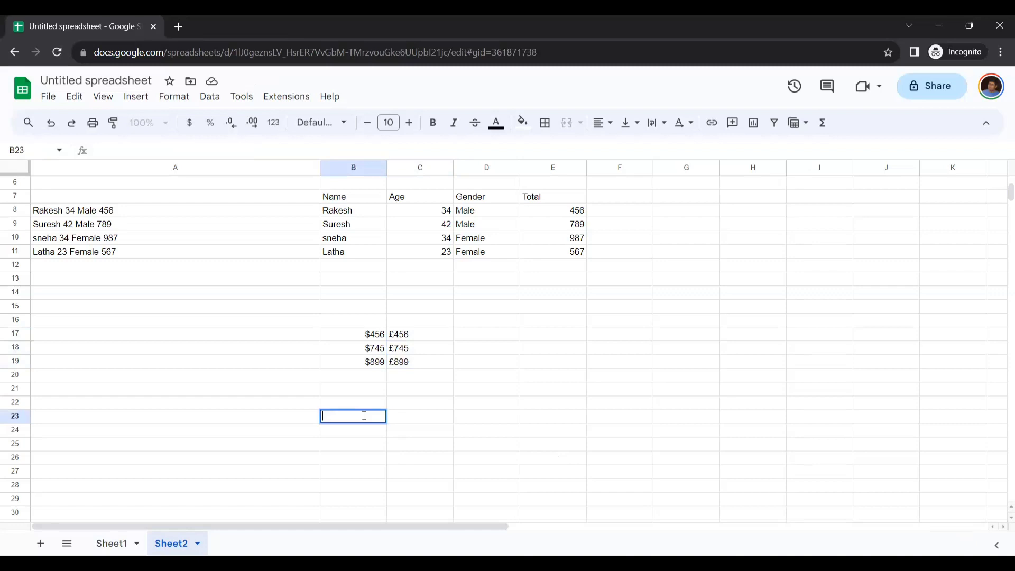
text(=)
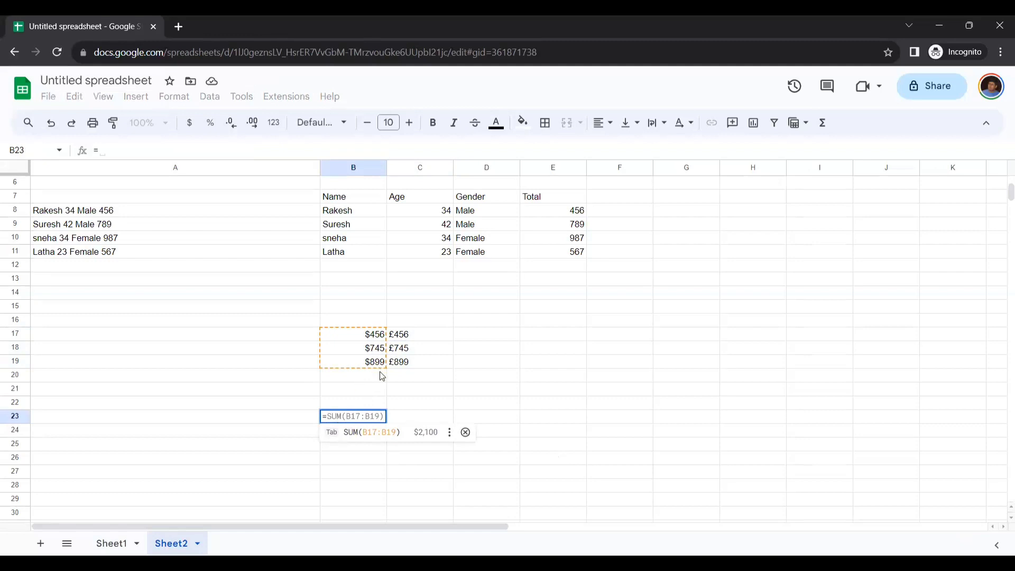
key(Tab)
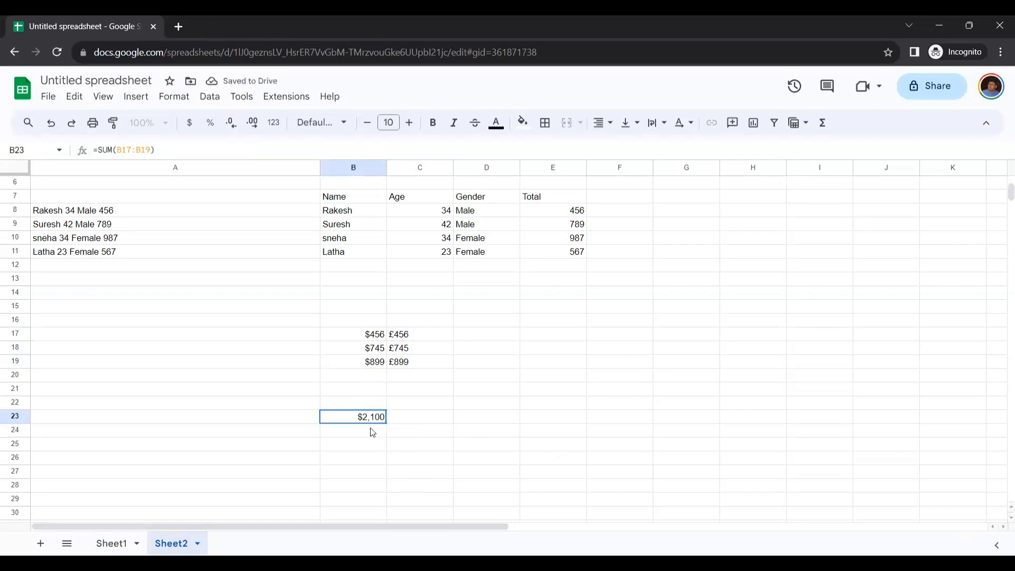
double_click(358, 420)
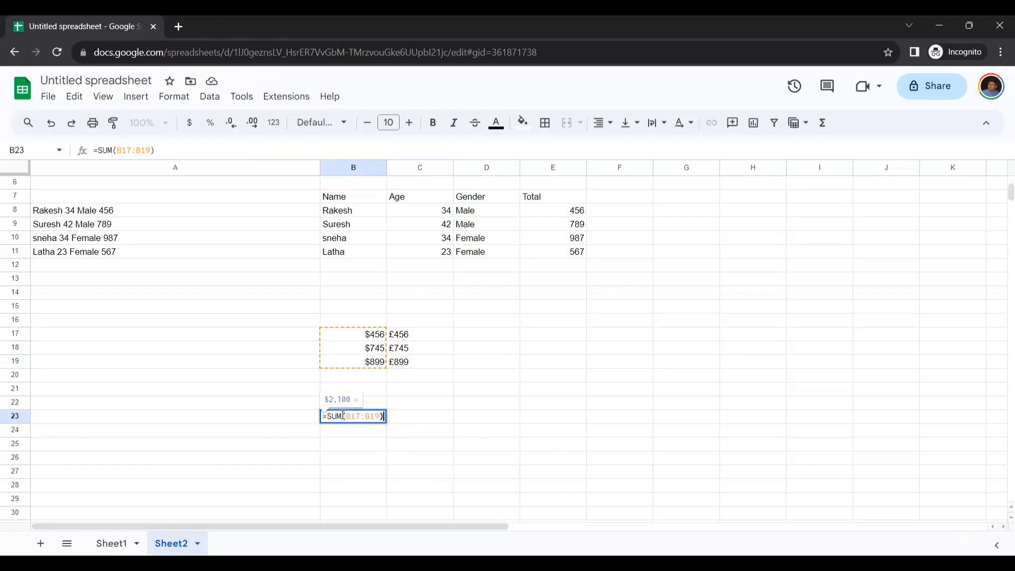
click(374, 449)
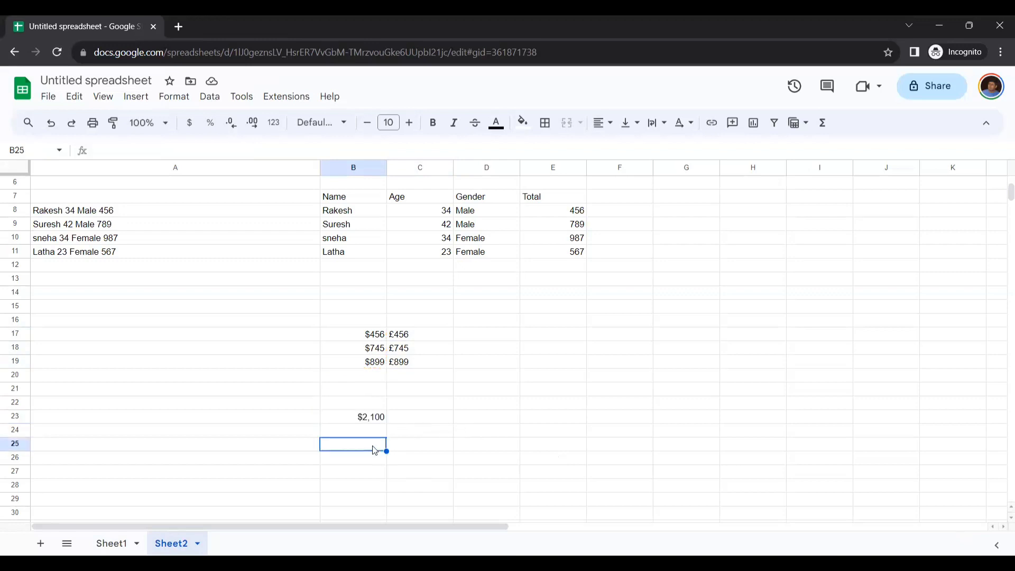
click(375, 423)
key(Delete)
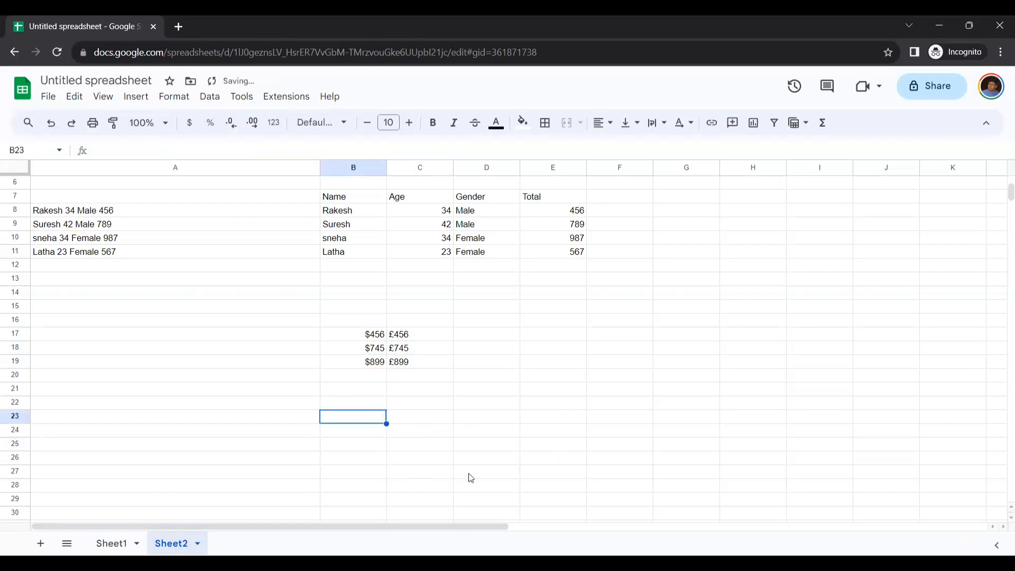
Change the target format in C17's GPT_FORMAT formula to "Indian Rupees" and fill the formula down to C19
click(409, 336)
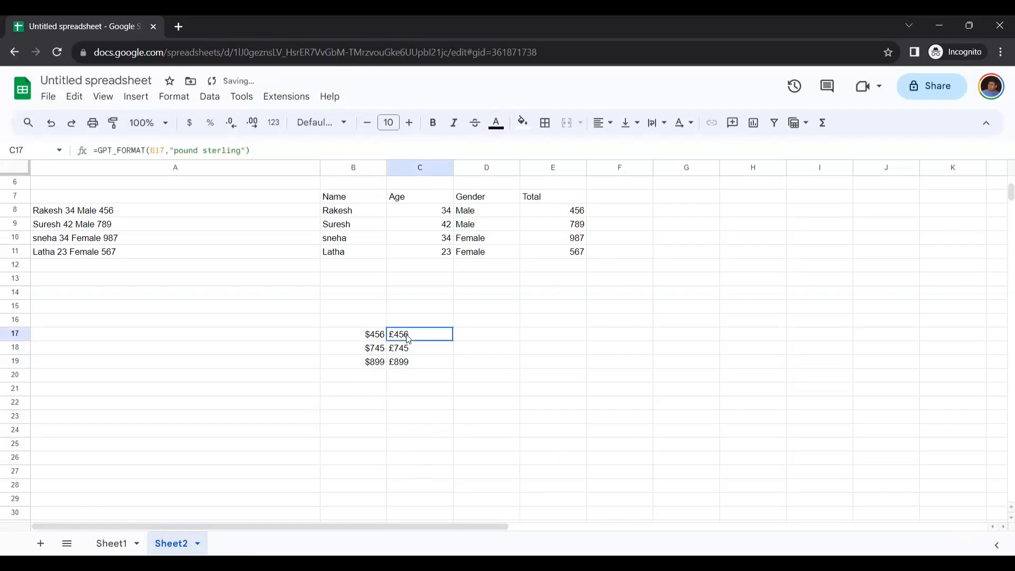
double_click(427, 339)
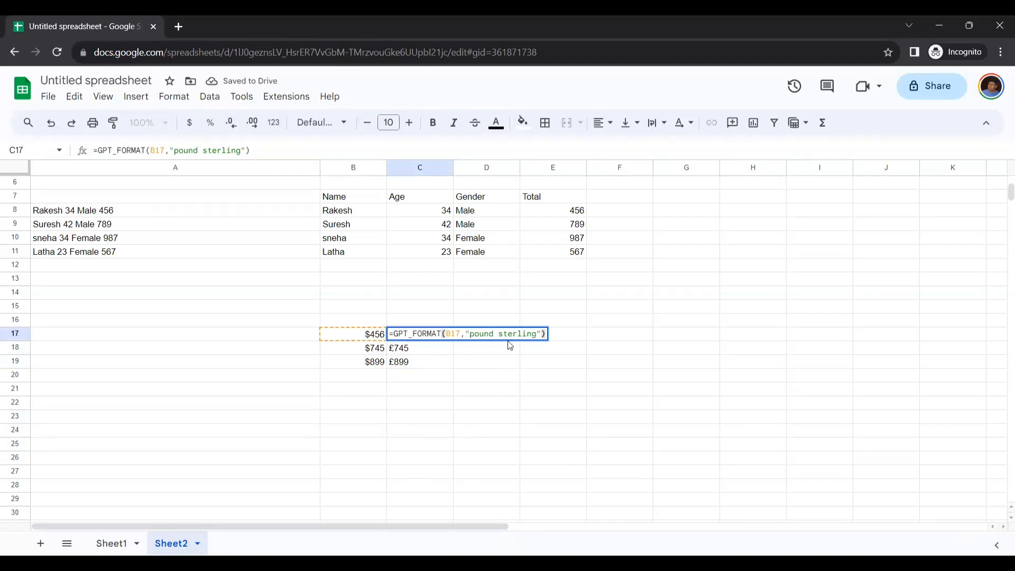
click(538, 334)
key(BackSpace)
key(BackSpace)
key(BackSpace)
key(BackSpace)
key(BackSpace)
key(BackSpace)
key(BackSpace)
key(BackSpace)
key(BackSpace)
key(BackSpace)
key(BackSpace)
key(BackSpace)
key(BackSpace)
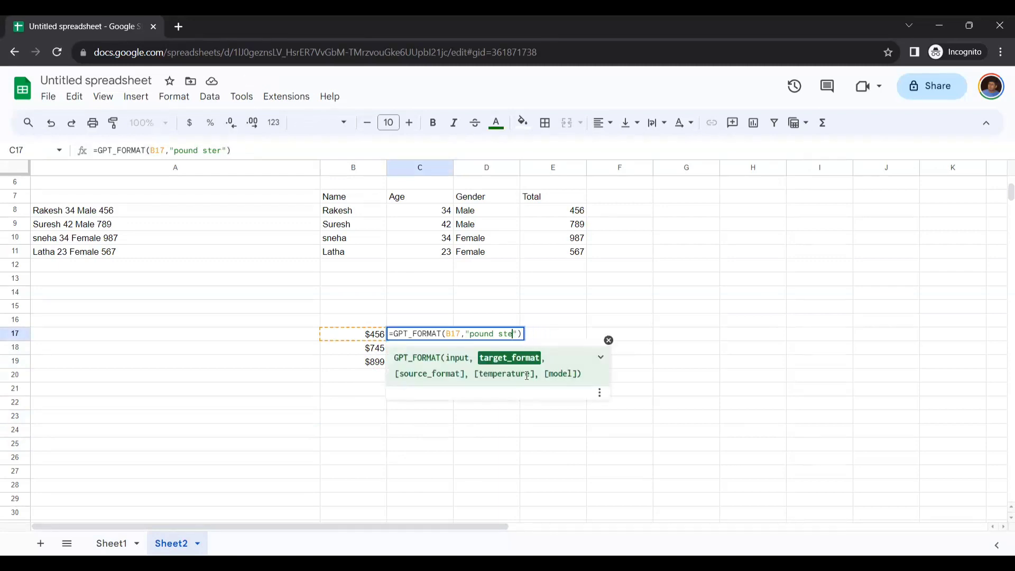
key(BackSpace)
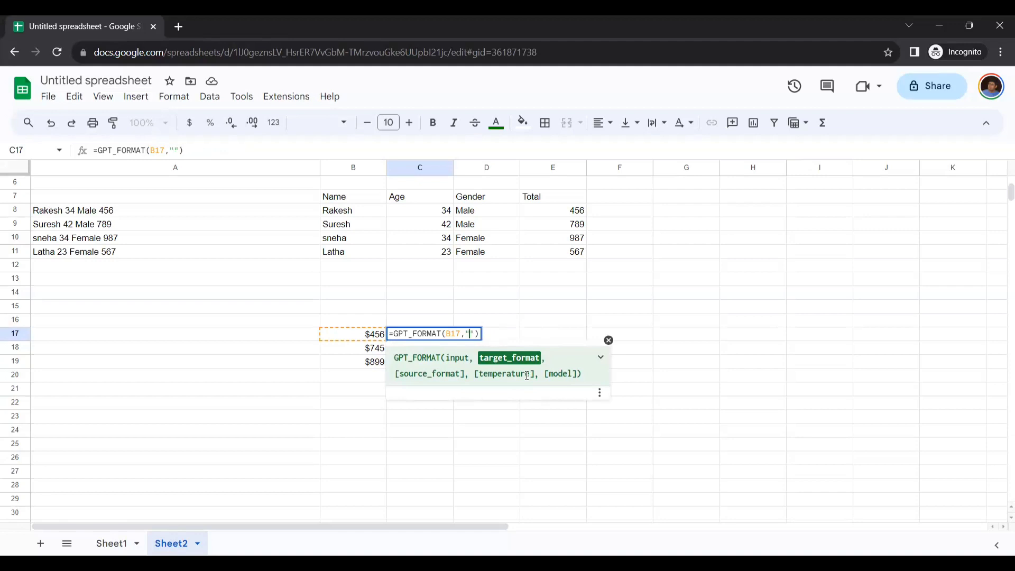
text(Indian R)
text(upees)
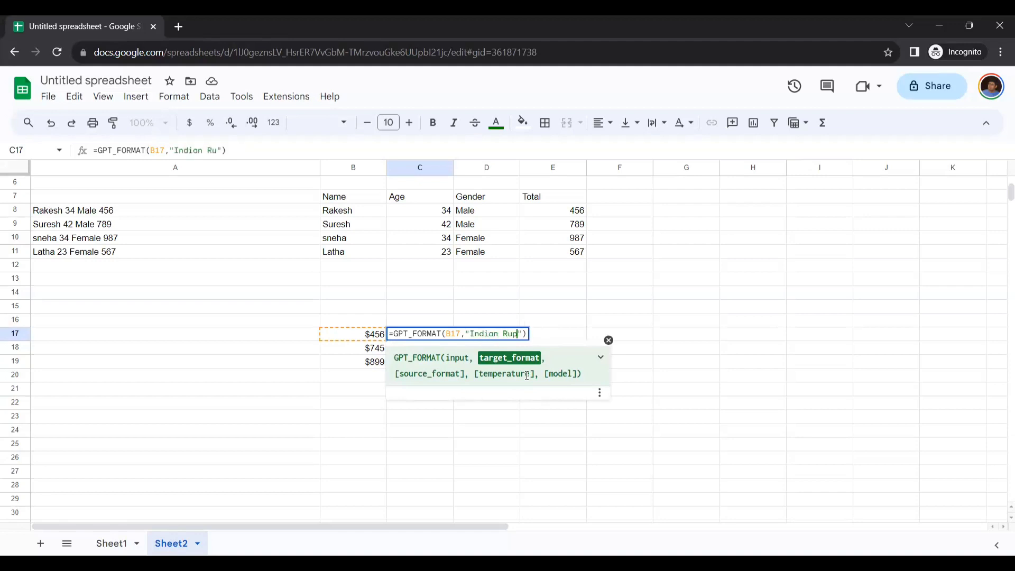
key(Tab)
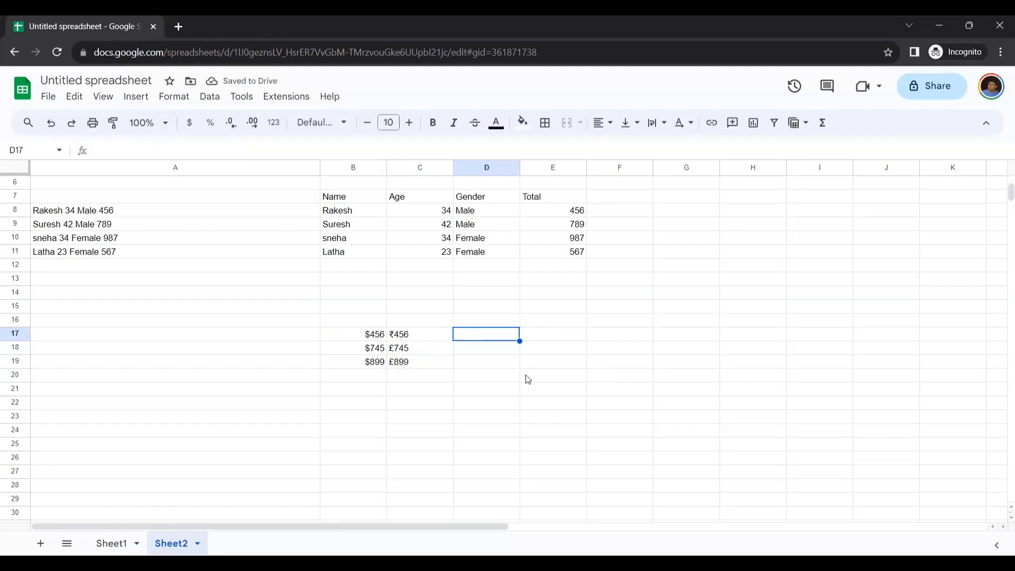
click(410, 335)
drag(455, 340, 454, 366)
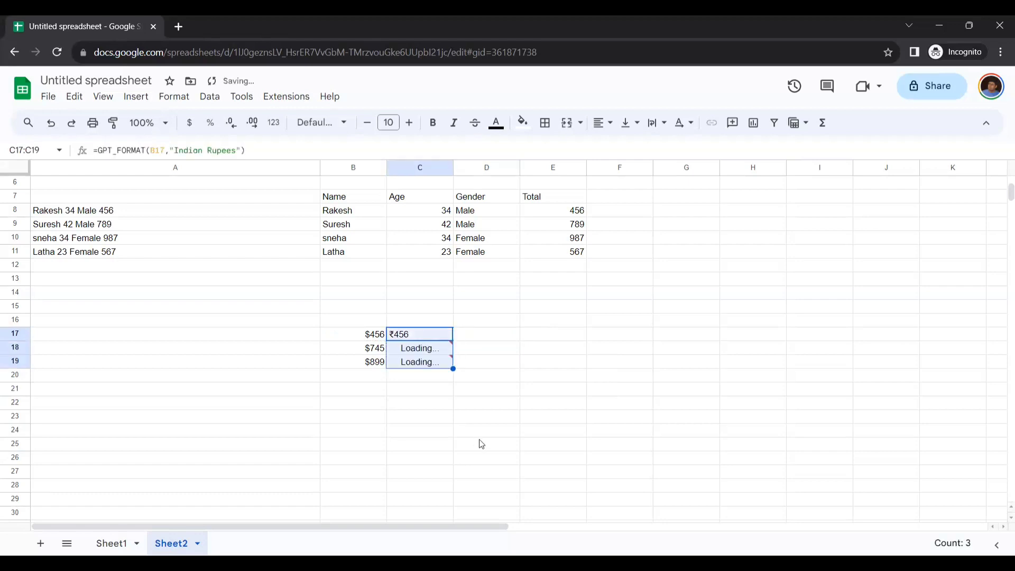